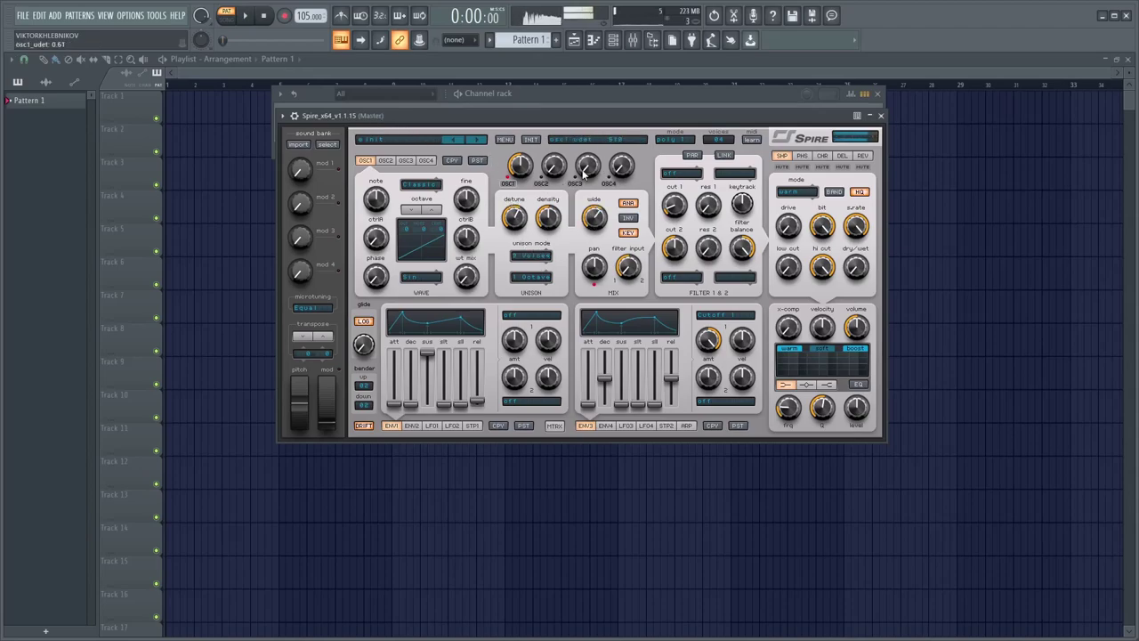
Change the synth's voice count and open the piano roll for its channel.
{"action": "left_click", "coordinate": [723, 142]}
{"action": "left_click", "coordinate": [753, 210]}
{"action": "left_click", "coordinate": [593, 42]}
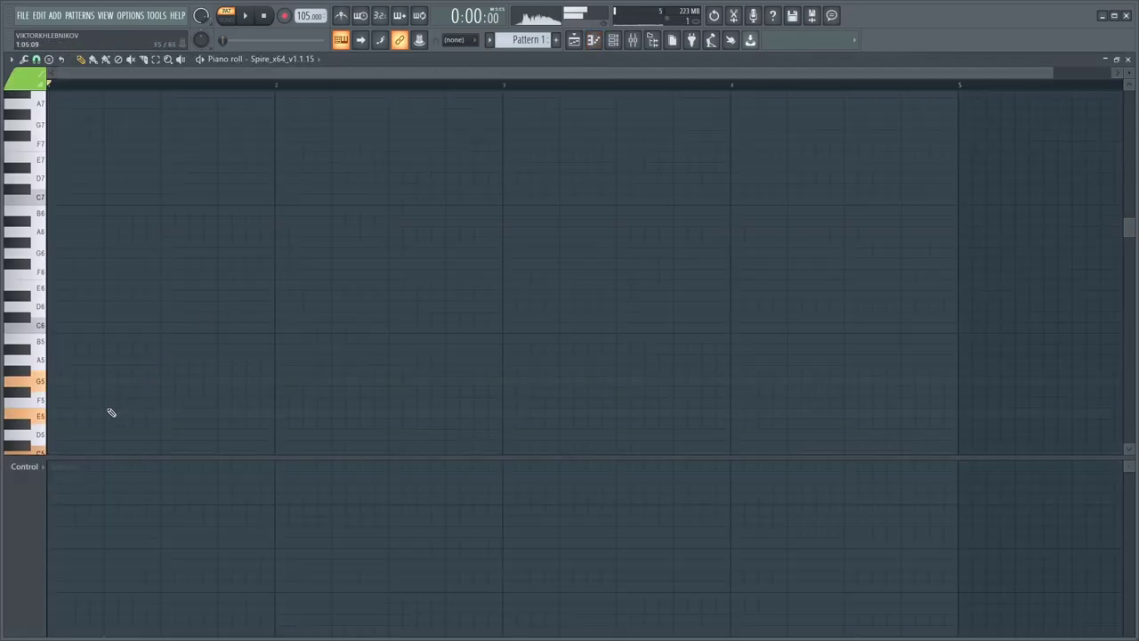
{"action": "right_click", "coordinate": [78, 307]}
{"action": "key", "text": "space"}
{"action": "key", "text": "space"}
{"action": "left_click", "coordinate": [54, 381]}
{"action": "key", "text": "space"}
{"action": "key", "text": "space"}
{"action": "left_click", "coordinate": [53, 317]}
{"action": "key", "text": "space"}
{"action": "key", "text": "space"}
{"action": "left_click", "coordinate": [49, 295]}
{"action": "key", "text": "space"}
{"action": "right_click", "coordinate": [56, 296]}
{"action": "right_click", "coordinate": [58, 317]}
{"action": "right_click", "coordinate": [62, 381]}
{"action": "right_click", "coordinate": [62, 413]}
{"action": "key", "text": "space"}
Build and audition a chord of A4, C#5, D#5 and G#5 at the start of the pattern.
{"action": "scroll", "coordinate": [77, 385], "scroll_direction": "down", "scroll_amount": 4}
{"action": "left_click", "coordinate": [57, 360]}
{"action": "key", "text": "space"}
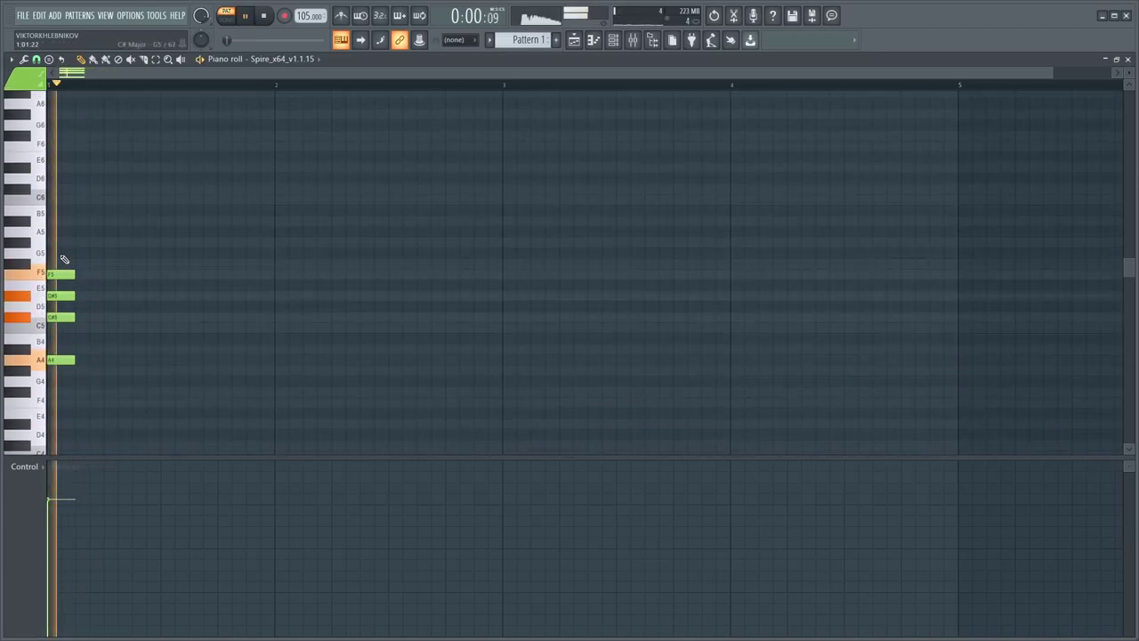
{"action": "key", "text": "space"}
{"action": "left_click", "coordinate": [51, 253]}
{"action": "right_click", "coordinate": [67, 276]}
{"action": "key", "text": "space"}
{"action": "key", "text": "space"}
{"action": "key", "text": "space"}
Duplicate the chord until eight repetitions fill the first bar.
{"action": "key", "text": "ctrl+a"}
{"action": "key", "text": "space"}
{"action": "scroll", "coordinate": [76, 353], "scroll_direction": "up", "scroll_amount": 1}
{"action": "scroll", "coordinate": [106, 351], "scroll_direction": "up", "scroll_amount": 1}
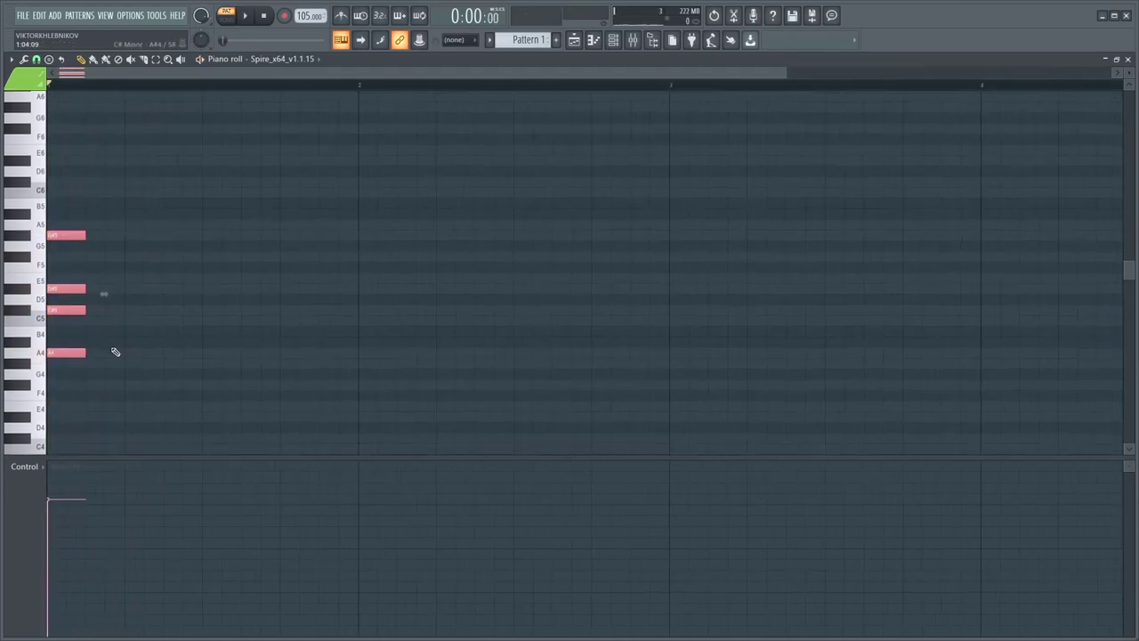
{"action": "key", "text": "space"}
{"action": "left_click_drag", "start_coordinate": [173, 200], "coordinate": [55, 372]}
{"action": "key", "text": "space"}
{"action": "key", "text": "ctrl+b"}
{"action": "key", "text": "ctrl+b"}
{"action": "key", "text": "ctrl+b"}
{"action": "key", "text": "ctrl+d"}
Shorten all the chord notes slightly during playback to leave small gaps between the repetitions.
{"action": "key", "text": "ctrl+a"}
{"action": "key", "text": "space"}
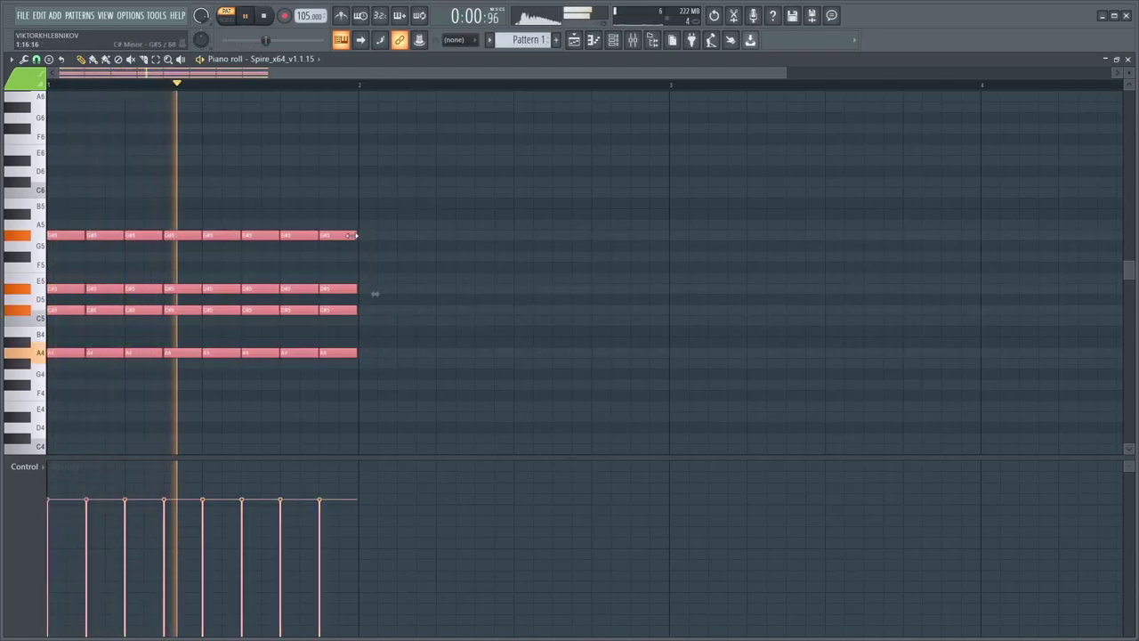
{"action": "left_click_drag", "start_coordinate": [356, 235], "coordinate": [347, 236]}
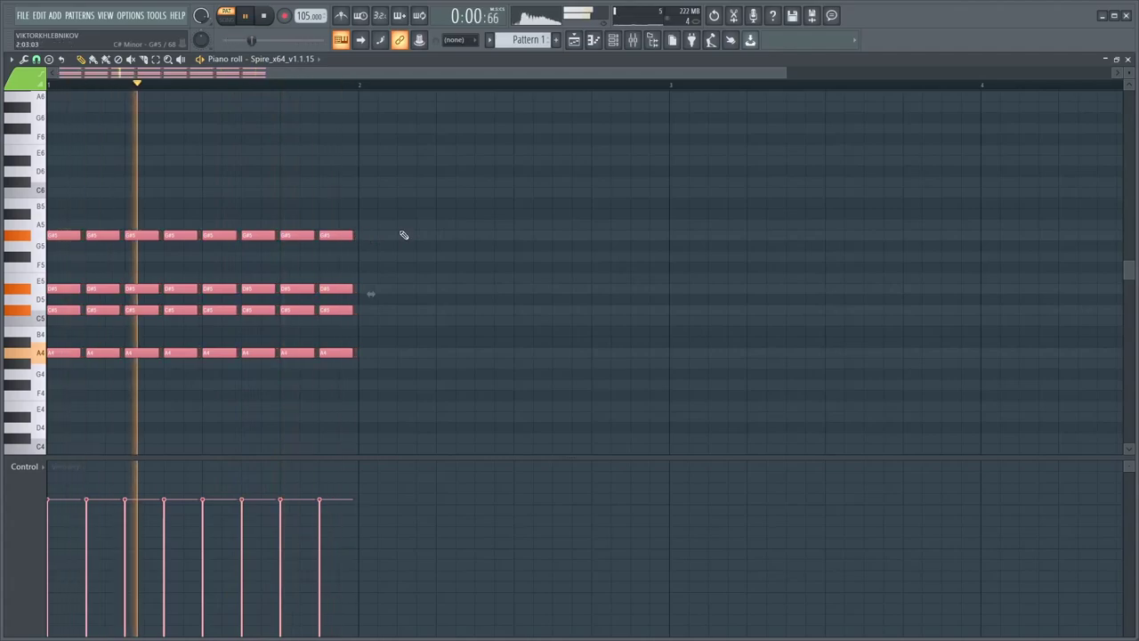
{"action": "key", "text": "ctrl+d"}
Open the Spire synth from the channel rack and set filter 1 to perfecto.
{"action": "left_click", "coordinate": [612, 41]}
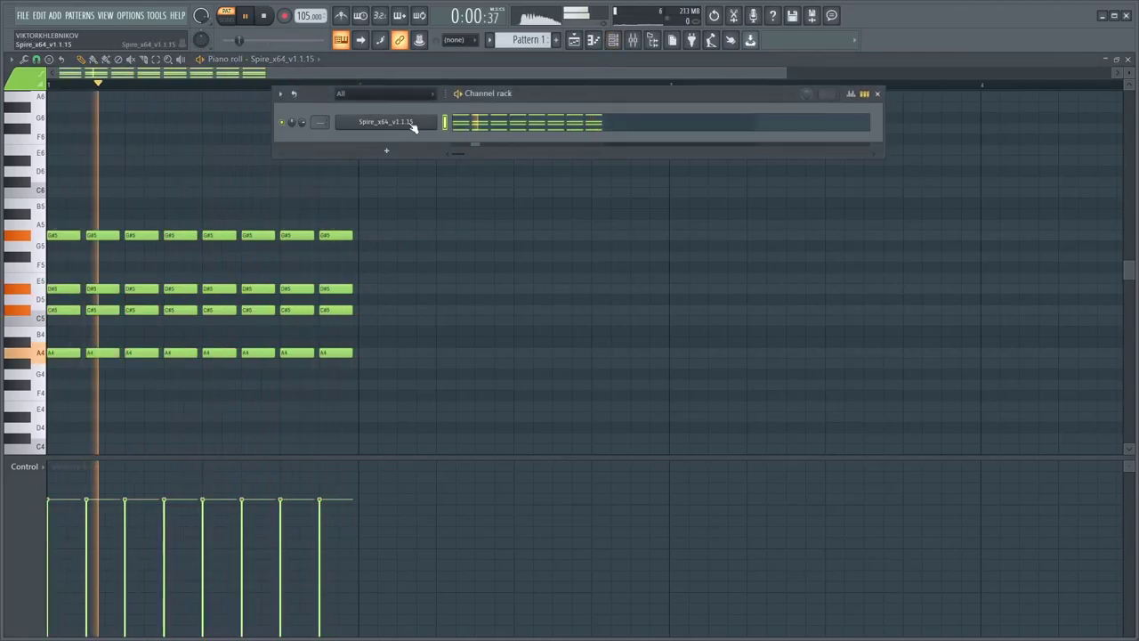
{"action": "left_click", "coordinate": [409, 122]}
{"action": "left_click", "coordinate": [698, 170]}
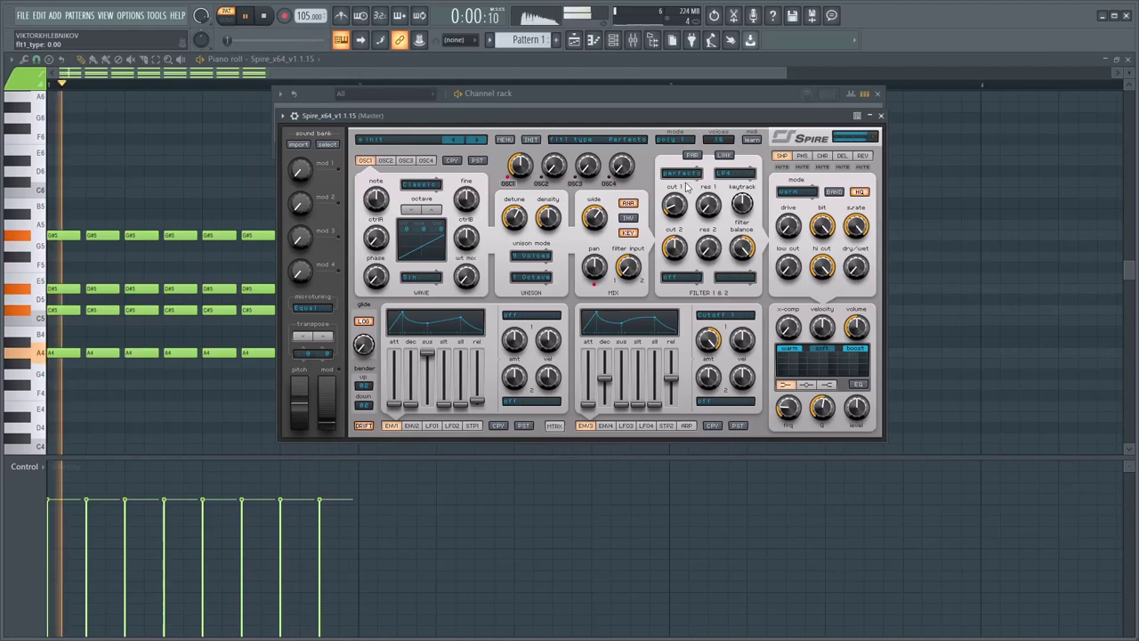
Adjust oscillator 1's unison detune and stereo width, and set the synth's polyphony to 16 voices.
{"action": "double_click", "coordinate": [594, 218]}
{"action": "double_click", "coordinate": [515, 217]}
{"action": "left_click", "coordinate": [546, 251]}
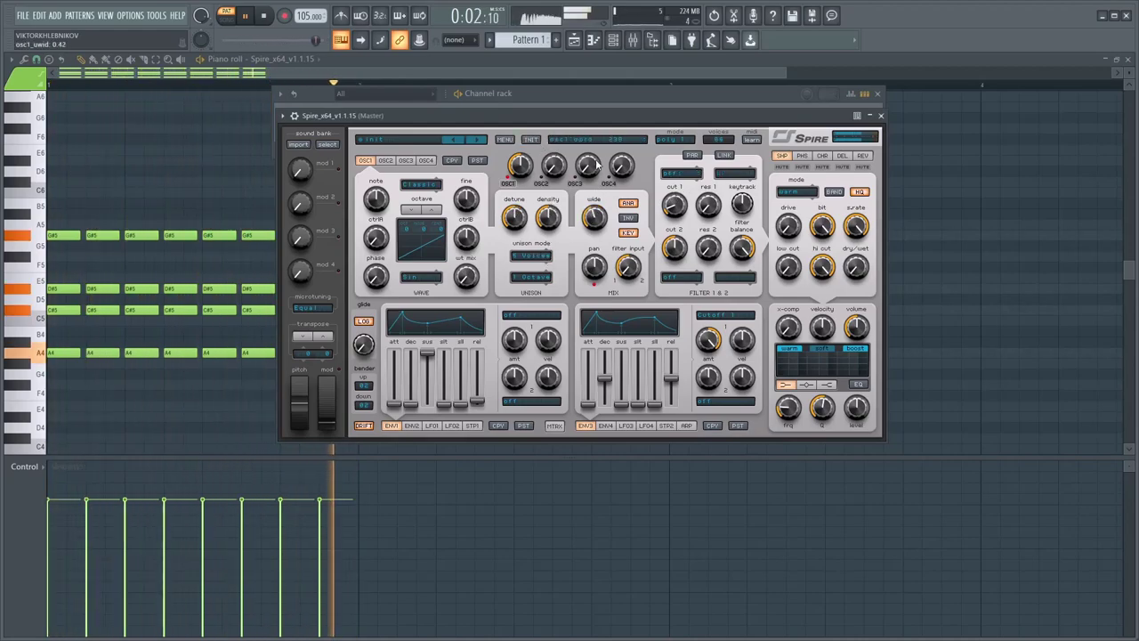
{"action": "left_click", "coordinate": [719, 140]}
{"action": "left_click", "coordinate": [733, 190]}
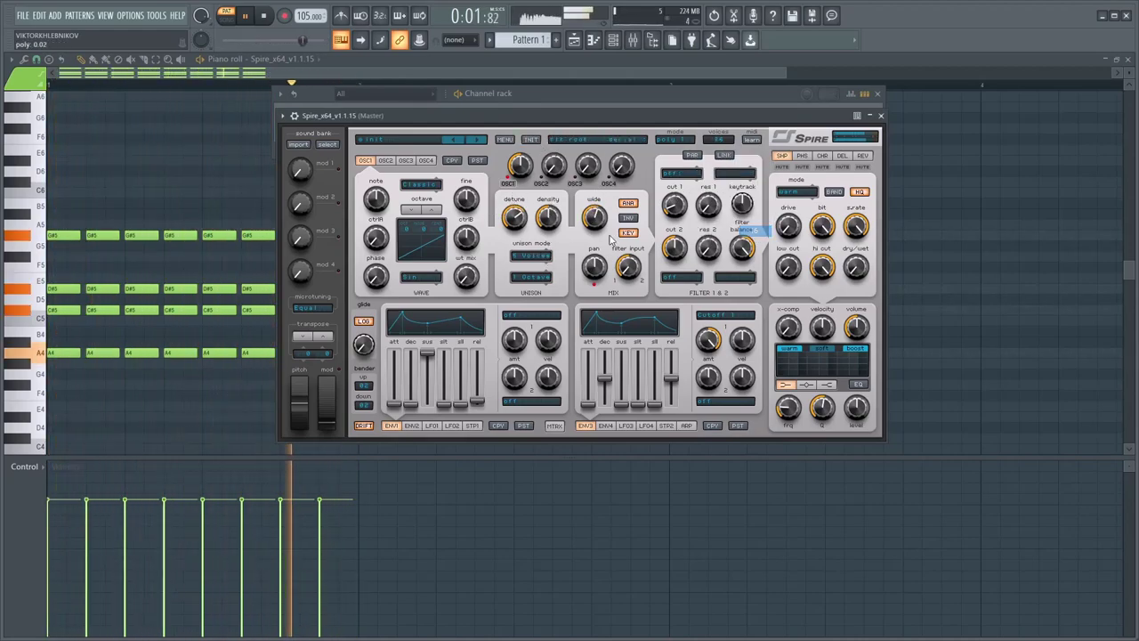
{"action": "left_click_drag", "start_coordinate": [518, 224], "coordinate": [517, 252]}
{"action": "mouse_move", "coordinate": [596, 219]}
{"action": "left_mouse_down"}
{"action": "mouse_move", "coordinate": [596, 192]}
{"action": "mouse_move", "coordinate": [602, 224]}
{"action": "left_mouse_up"}
Set filter 1 to acido with a new cutoff, and adjust envelope 3's cutoff amount and envelope 1's release.
{"action": "left_click", "coordinate": [700, 175]}
{"action": "left_click", "coordinate": [701, 176]}
{"action": "left_click_drag", "start_coordinate": [679, 208], "coordinate": [680, 206]}
{"action": "left_click_drag", "start_coordinate": [709, 335], "coordinate": [710, 342]}
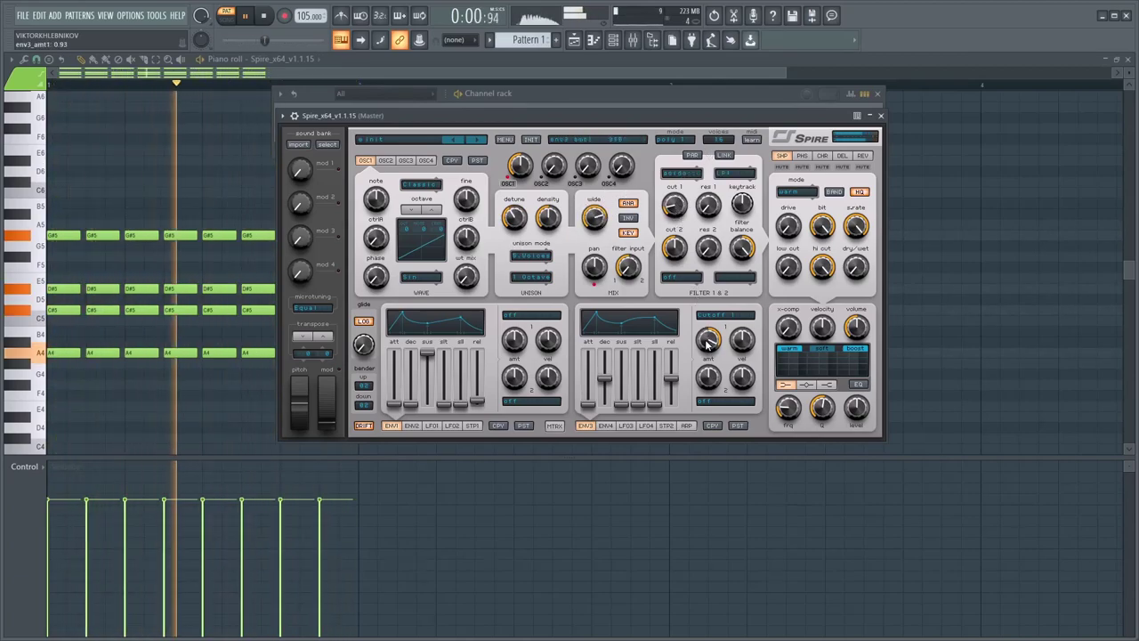
{"action": "left_click_drag", "start_coordinate": [478, 401], "coordinate": [482, 392]}
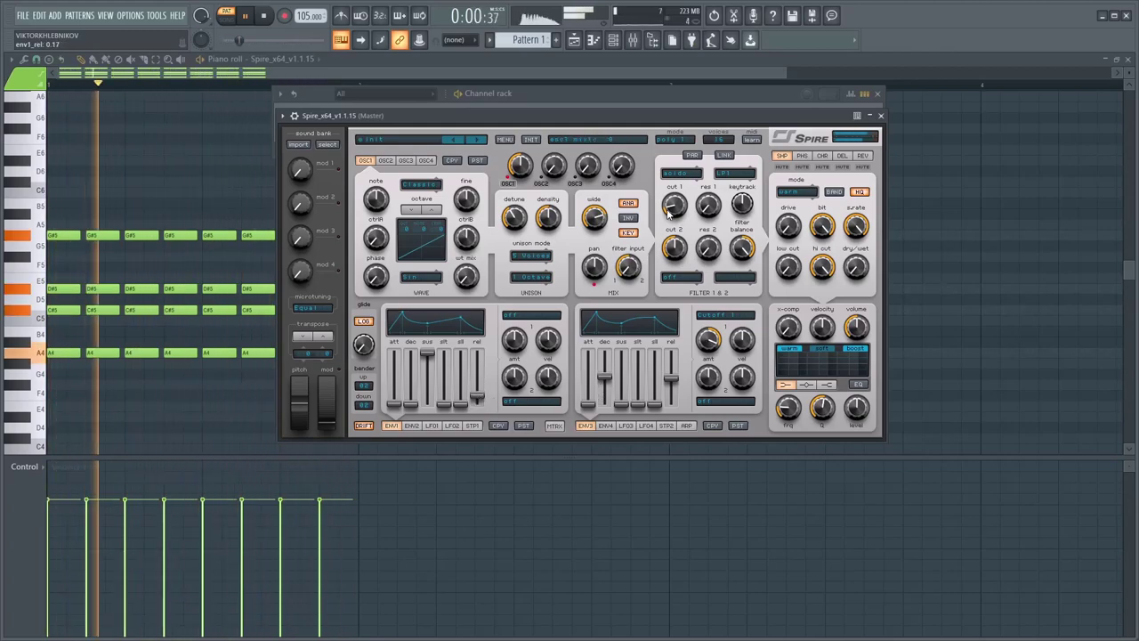
Set filter 1 to perfecto and filter 2 to acido, and adjust the filter cutoffs.
{"action": "left_click", "coordinate": [682, 173]}
{"action": "left_click", "coordinate": [675, 204]}
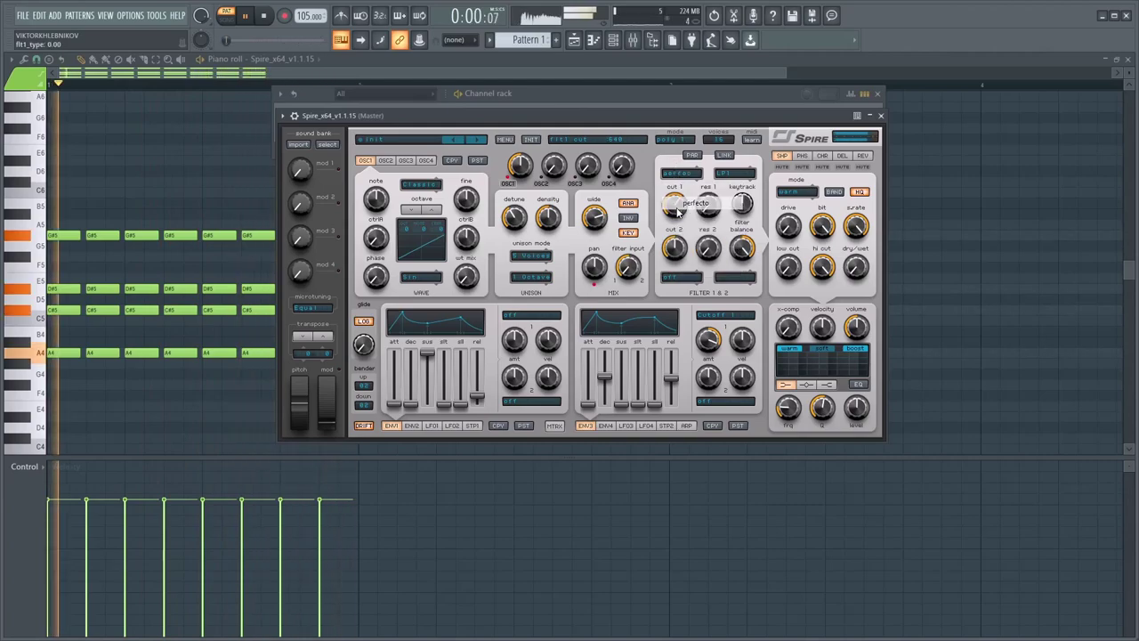
{"action": "left_click", "coordinate": [677, 278]}
{"action": "left_click", "coordinate": [690, 319]}
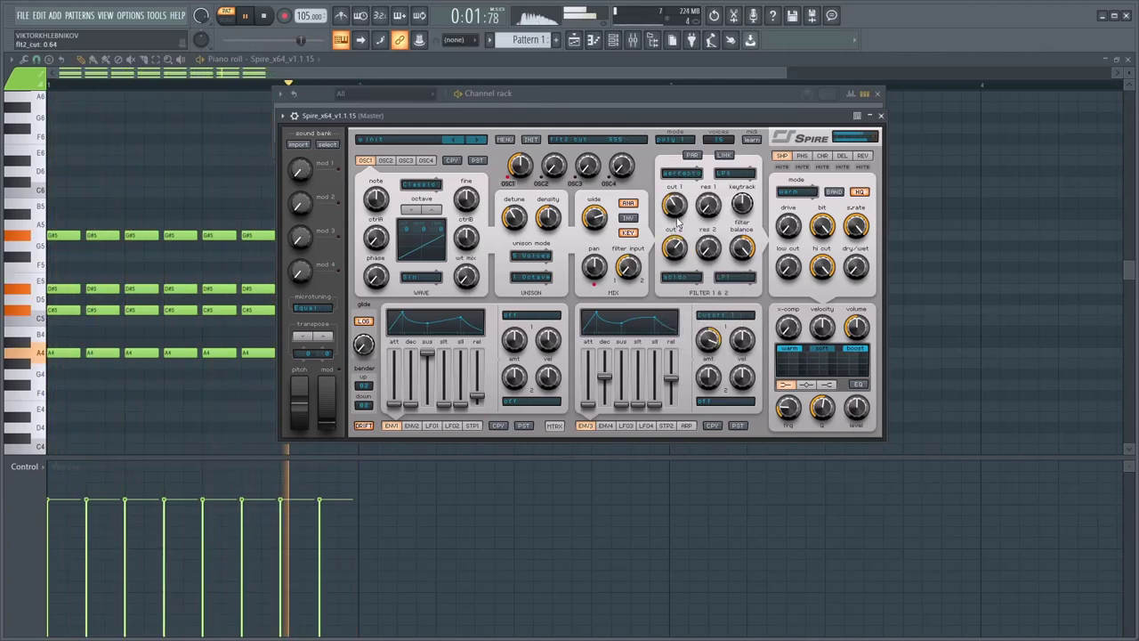
{"action": "left_click_drag", "start_coordinate": [679, 199], "coordinate": [703, 191]}
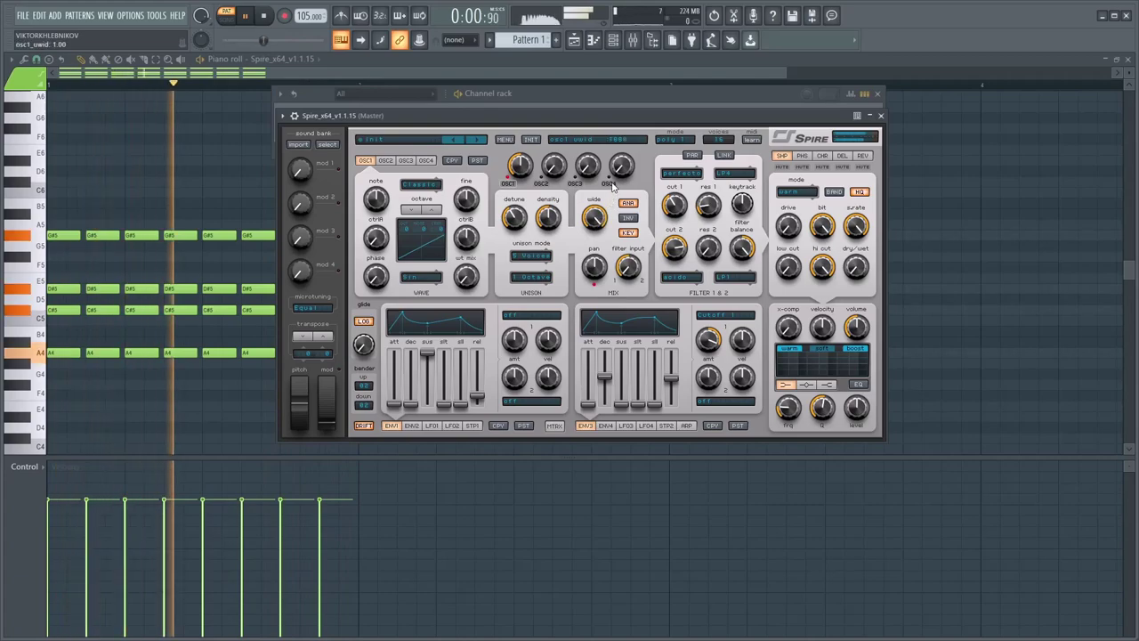
Set the reverb to plate 1 with a tempo-synced 1/64 predelay and 0.69 dry/wet, and show the delay settings.
{"action": "left_click", "coordinate": [862, 155]}
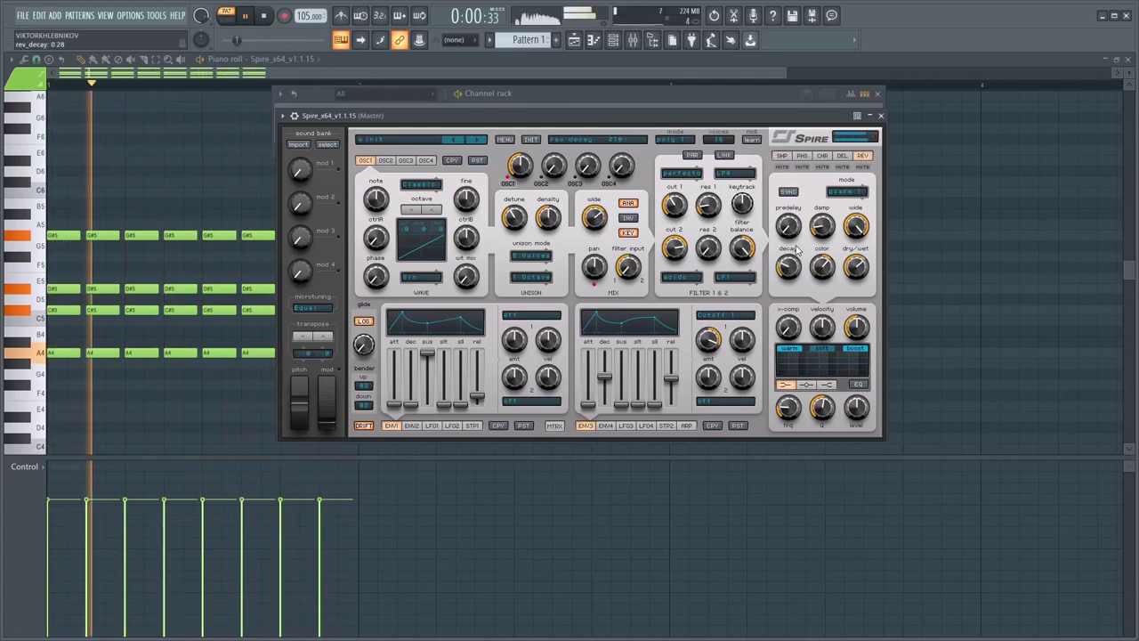
{"action": "left_click", "coordinate": [788, 192]}
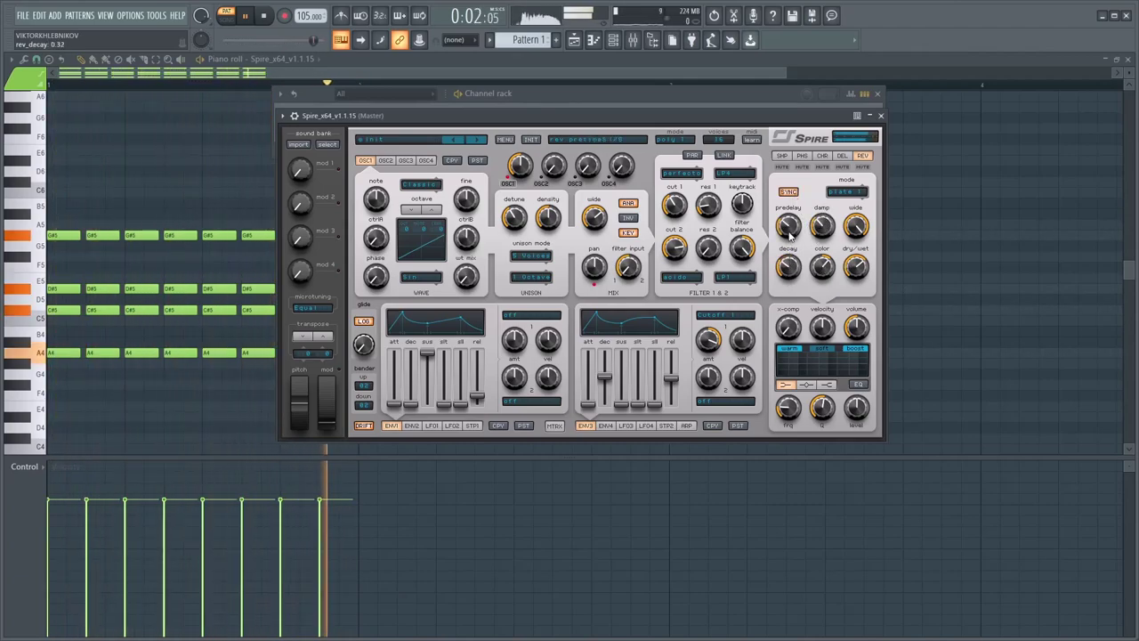
{"action": "left_click", "coordinate": [788, 192]}
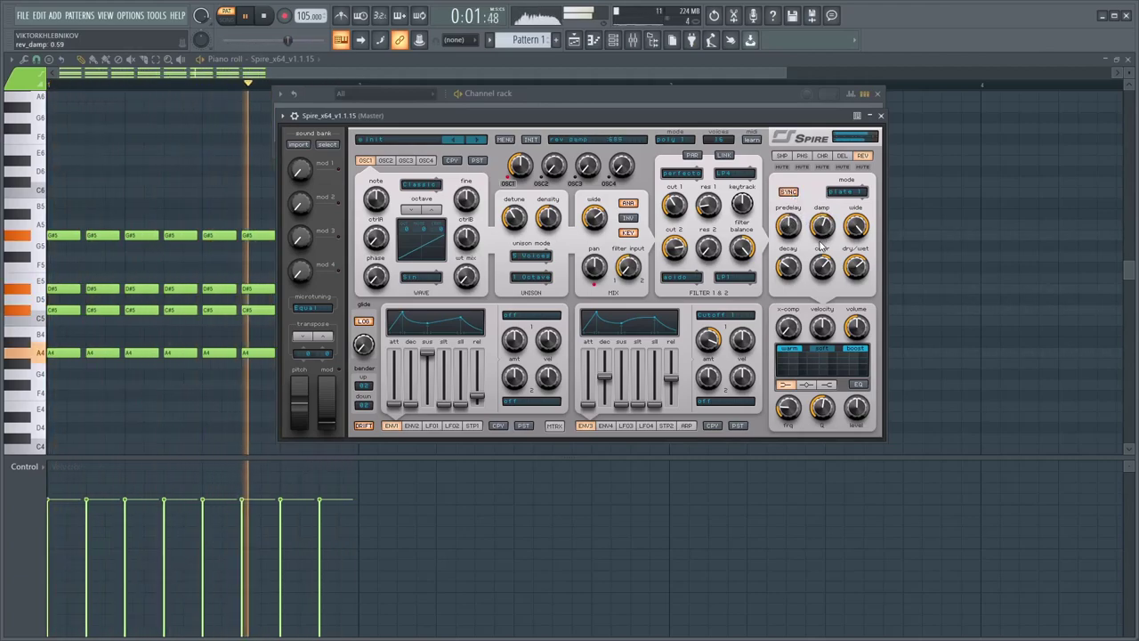
{"action": "key", "text": "space"}
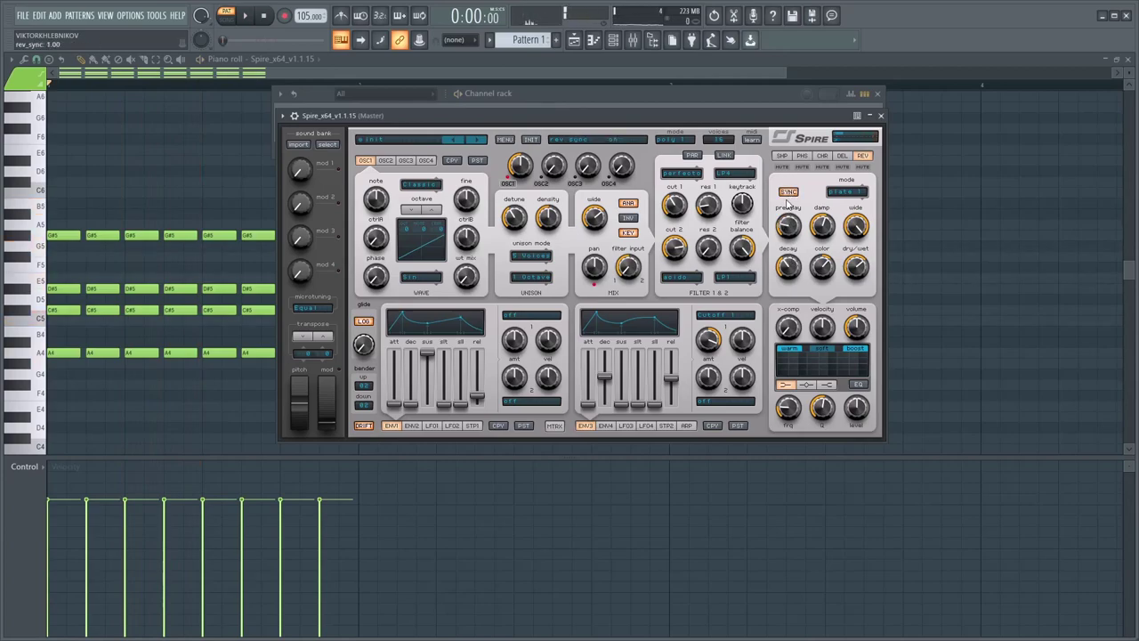
{"action": "key", "text": "space"}
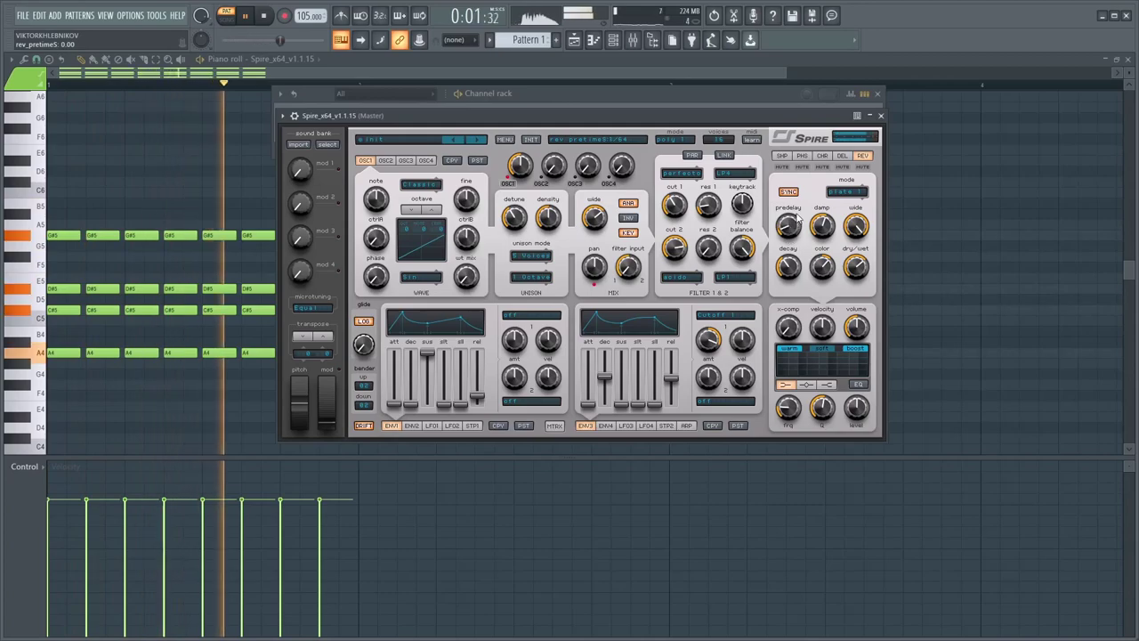
{"action": "key", "text": "space"}
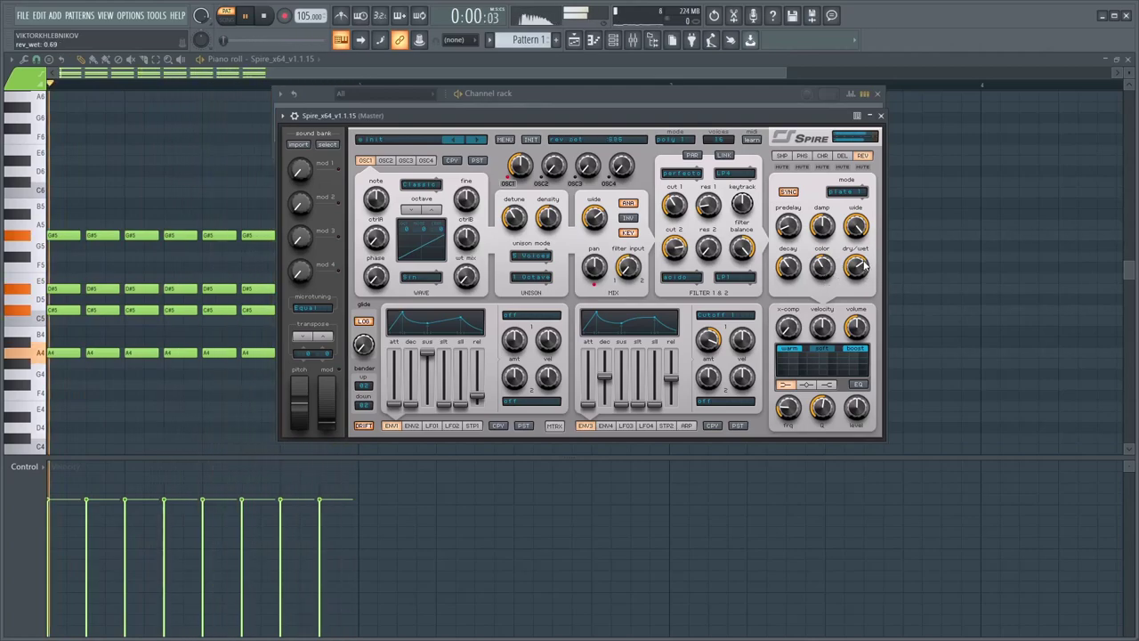
{"action": "left_click", "coordinate": [843, 155]}
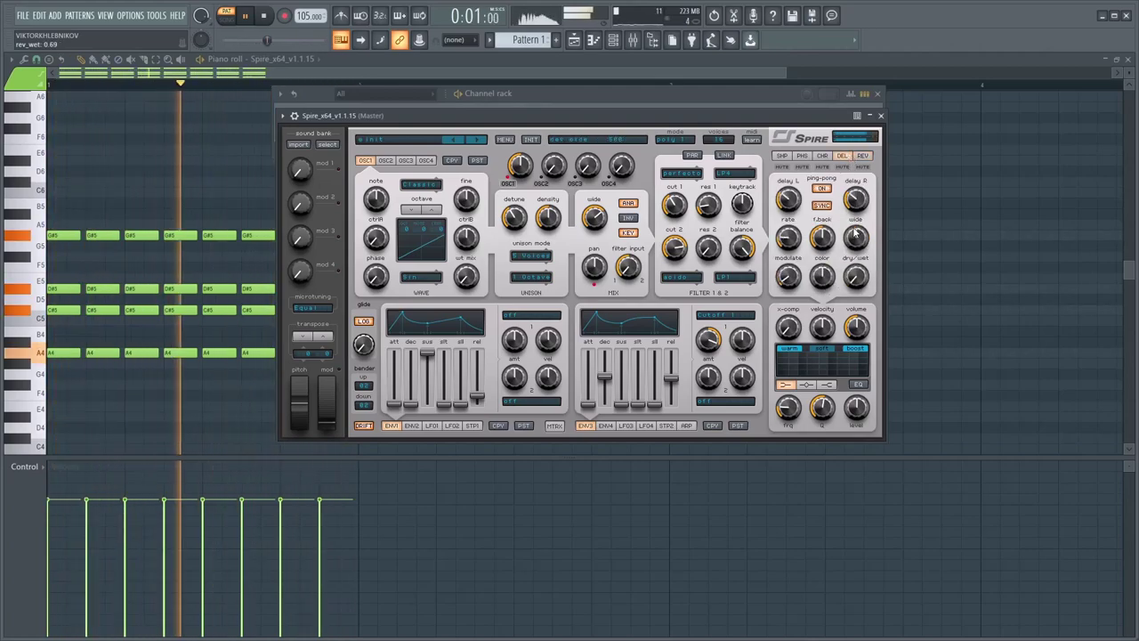
Return to the piano roll and delete every repeated chord after the first one.
{"action": "left_click", "coordinate": [908, 202]}
{"action": "scroll", "coordinate": [112, 330], "scroll_direction": "up", "scroll_amount": 2}
{"action": "left_click_drag", "start_coordinate": [178, 265], "coordinate": [214, 268]}
{"action": "right_click", "coordinate": [447, 278]}
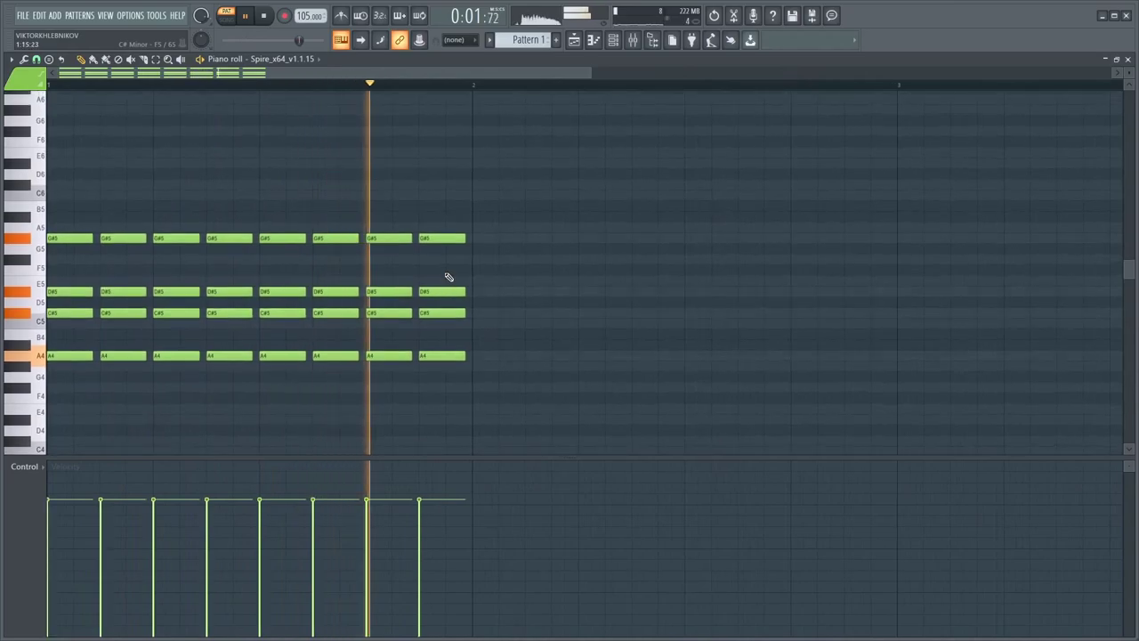
{"action": "left_click", "coordinate": [613, 41]}
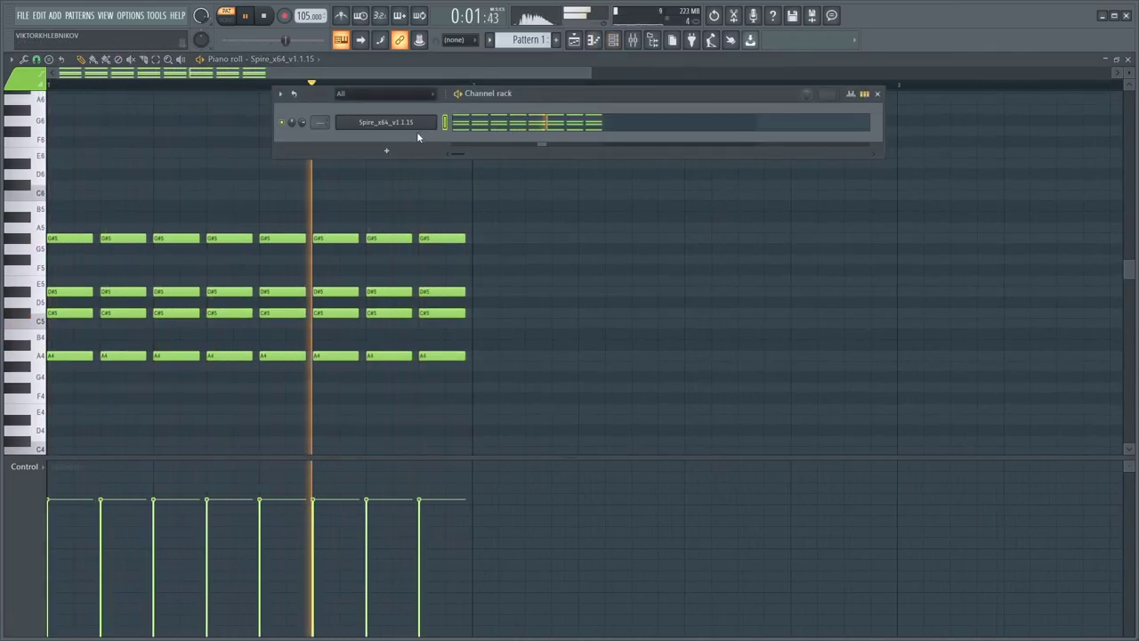
{"action": "left_click_drag", "start_coordinate": [499, 213], "coordinate": [139, 391]}
{"action": "key", "text": "space"}
{"action": "key", "text": "space"}
{"action": "key", "text": "Delete"}
Replace the remaining chord with G#3, F#4, C5 and F5 at the pattern start and audition it.
{"action": "left_click_drag", "start_coordinate": [112, 222], "coordinate": [64, 358]}
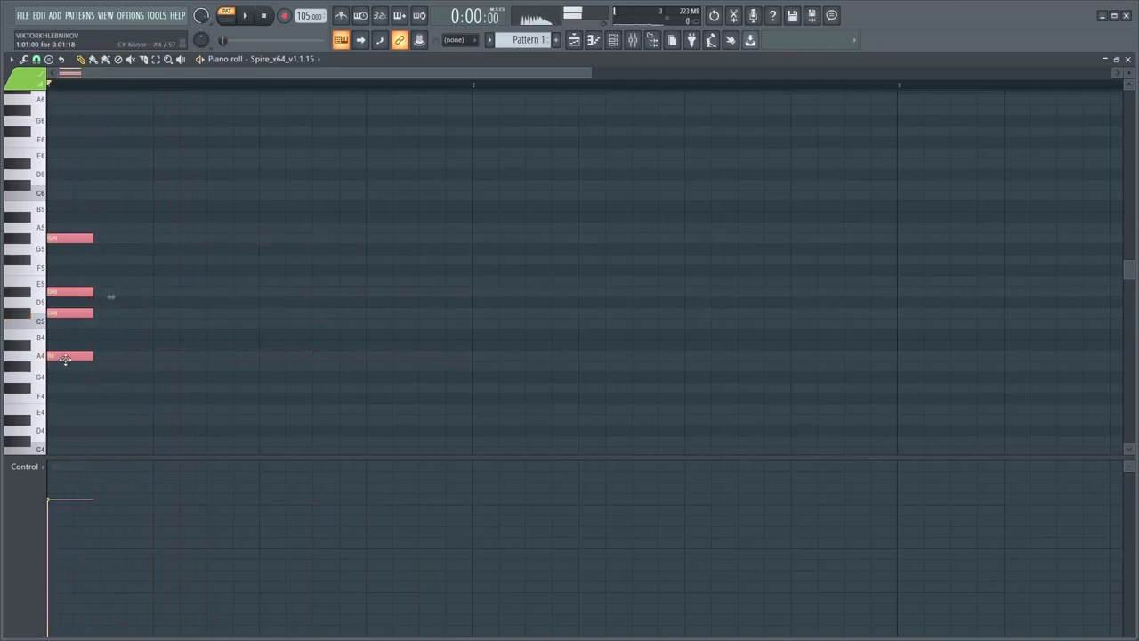
{"action": "scroll", "coordinate": [98, 386], "scroll_direction": "down", "scroll_amount": 2}
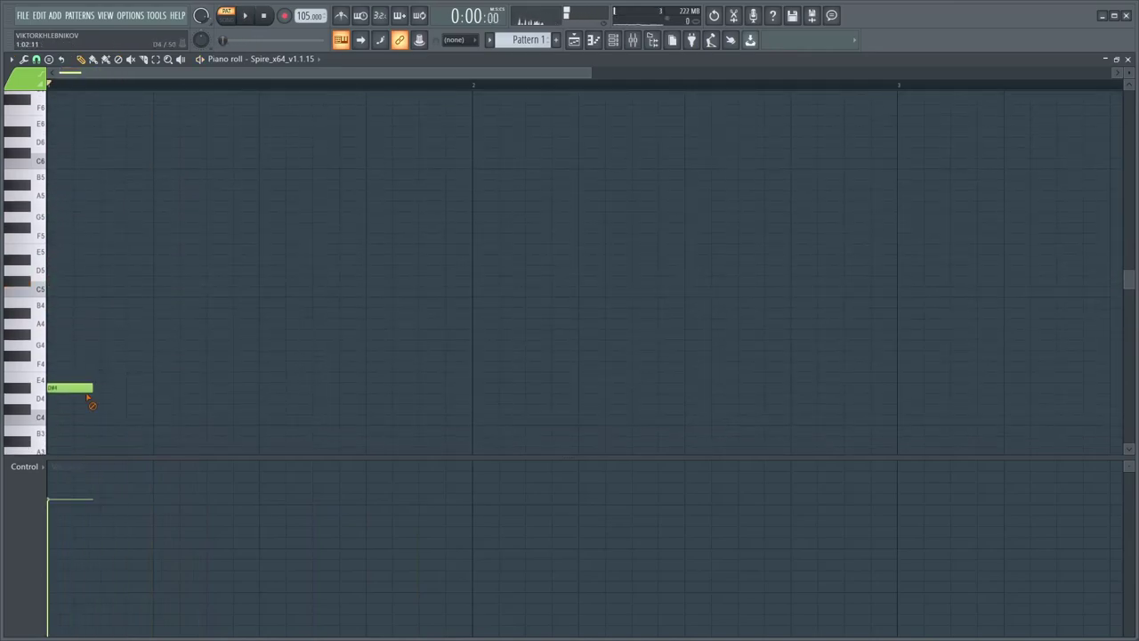
{"action": "scroll", "coordinate": [91, 392], "scroll_direction": "down", "scroll_amount": 2}
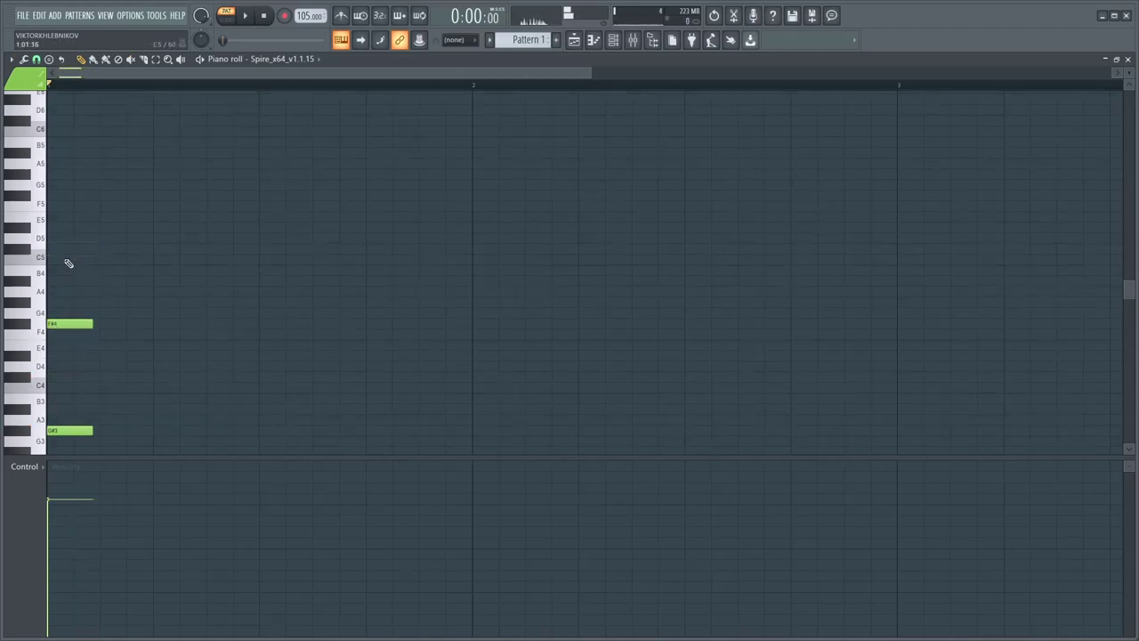
{"action": "key", "text": "space"}
{"action": "key", "text": "space"}
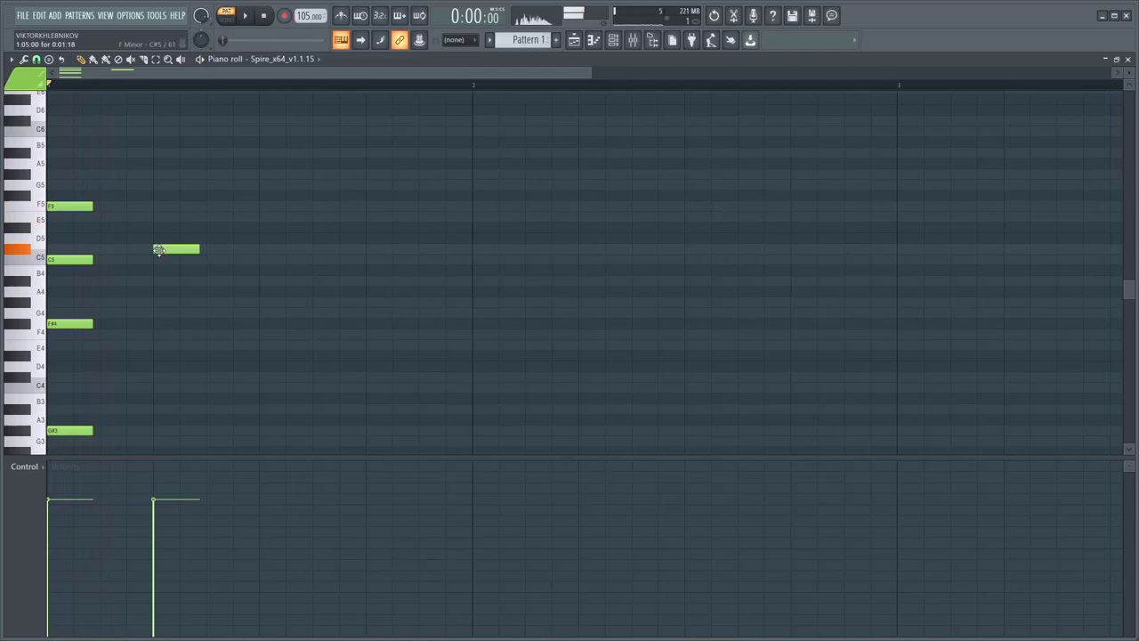
Add a second chord of F3, D#4, A#4 and D#5 on beat two and audition it.
{"action": "scroll", "coordinate": [156, 267], "scroll_direction": "down", "scroll_amount": 2}
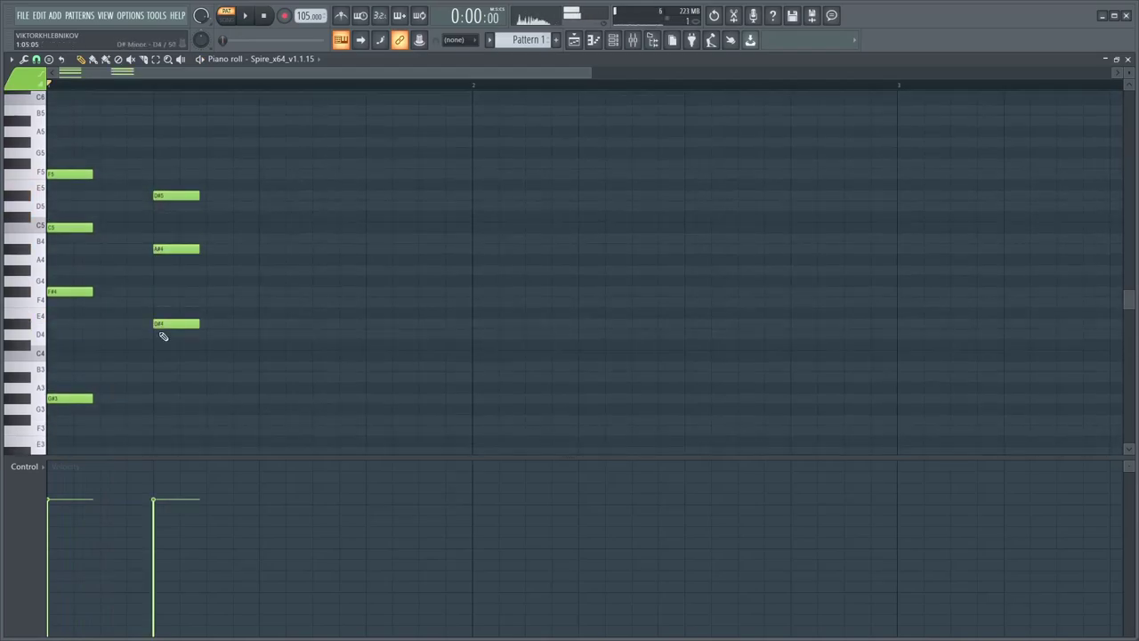
{"action": "key", "text": "space"}
{"action": "key", "text": "space"}
{"action": "scroll", "coordinate": [278, 298], "scroll_direction": "down", "scroll_amount": 1}
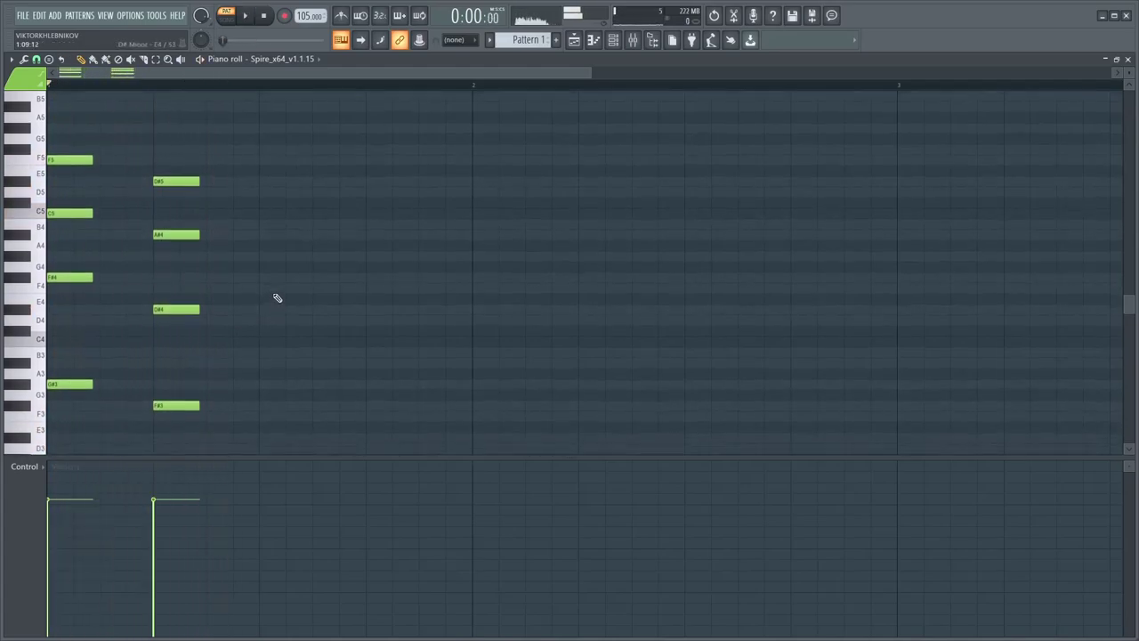
{"action": "left_click", "coordinate": [164, 423]}
{"action": "key", "text": "space"}
{"action": "key", "text": "space"}
Move the whole second chord one sixteenth after beat two and play the result.
{"action": "left_click_drag", "start_coordinate": [222, 182], "coordinate": [188, 414]}
{"action": "key", "text": "space"}
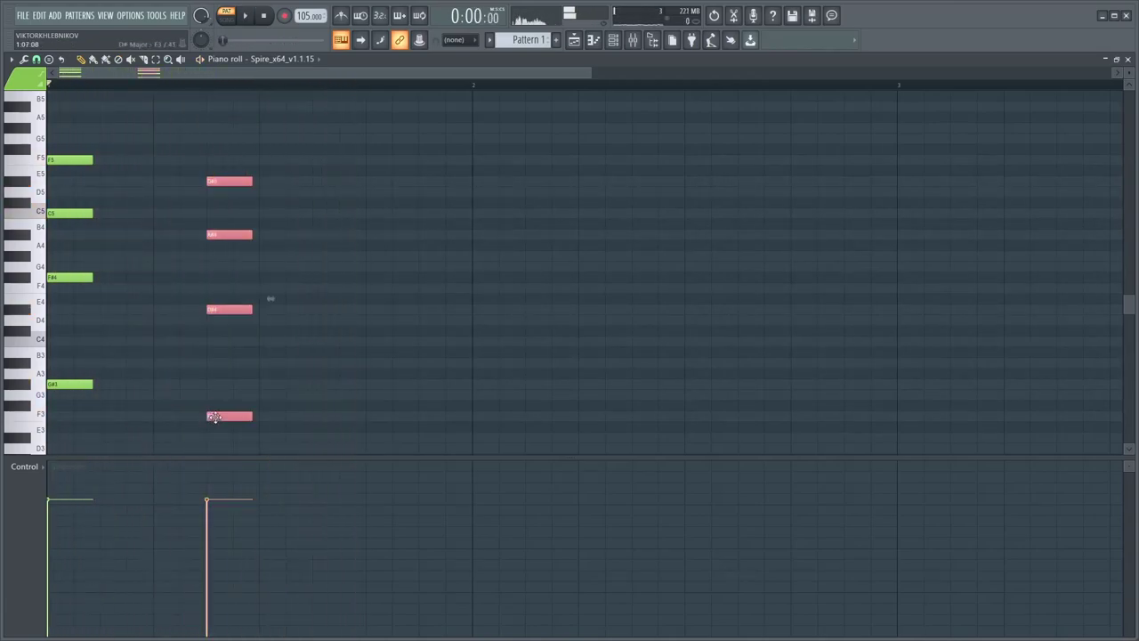
{"action": "left_click_drag", "start_coordinate": [215, 418], "coordinate": [189, 417]}
{"action": "key", "text": "space"}
{"action": "key", "text": "space"}
Try repeating the two-chord pair from beat four, with the copy shifted one sixteenth later.
{"action": "left_click_drag", "start_coordinate": [276, 113], "coordinate": [42, 420]}
{"action": "key", "text": "space"}
{"action": "left_click_drag", "start_coordinate": [69, 384], "coordinate": [381, 384]}
{"action": "key", "text": "ctrl+d"}
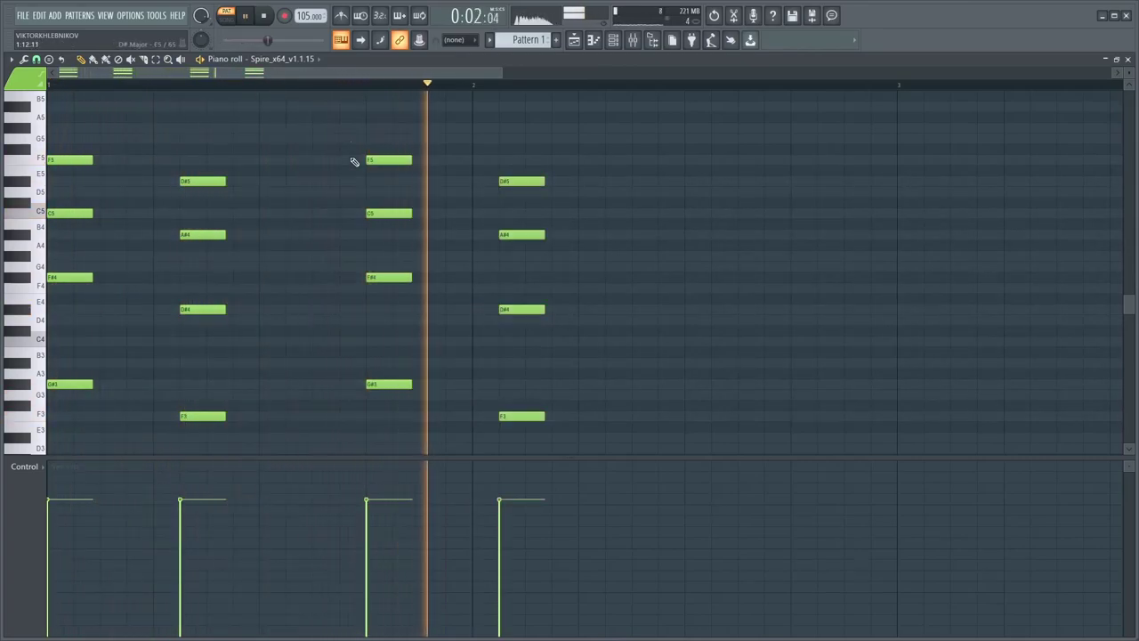
{"action": "left_click_drag", "start_coordinate": [353, 144], "coordinate": [605, 453]}
{"action": "left_click_drag", "start_coordinate": [393, 359], "coordinate": [417, 359]}
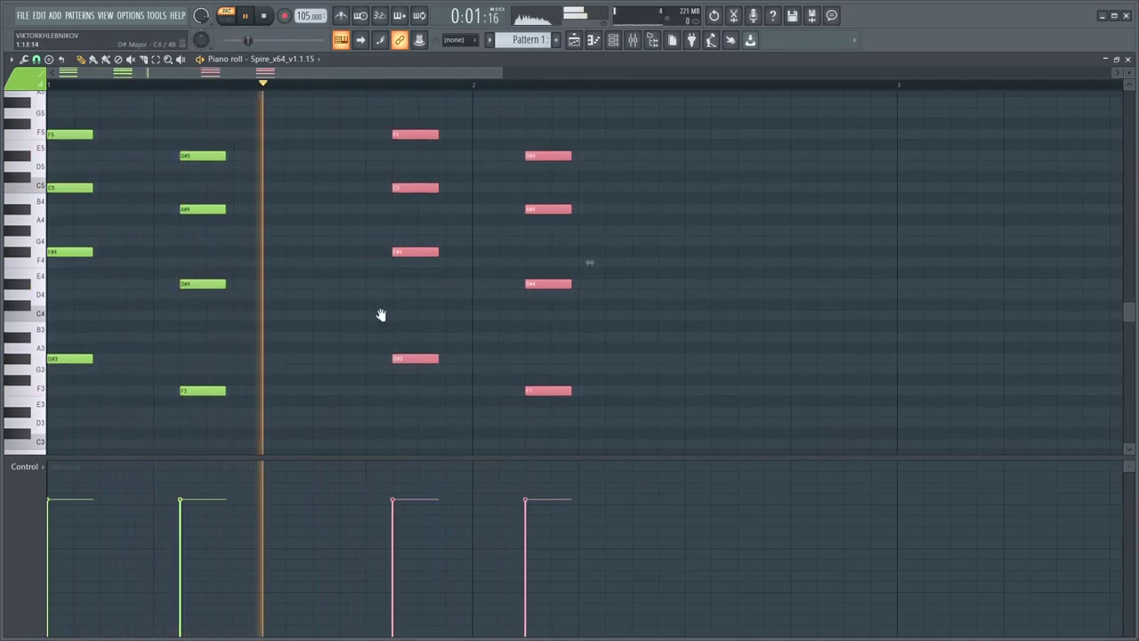
{"action": "scroll", "coordinate": [384, 330], "scroll_direction": "up", "scroll_amount": 1}
{"action": "key", "text": "ctrl+d"}
Delete the copied pair of chords and play back the original two.
{"action": "key", "text": "space"}
{"action": "left_click_drag", "start_coordinate": [585, 138], "coordinate": [372, 452]}
{"action": "key", "text": "Delete"}
{"action": "key", "text": "space"}
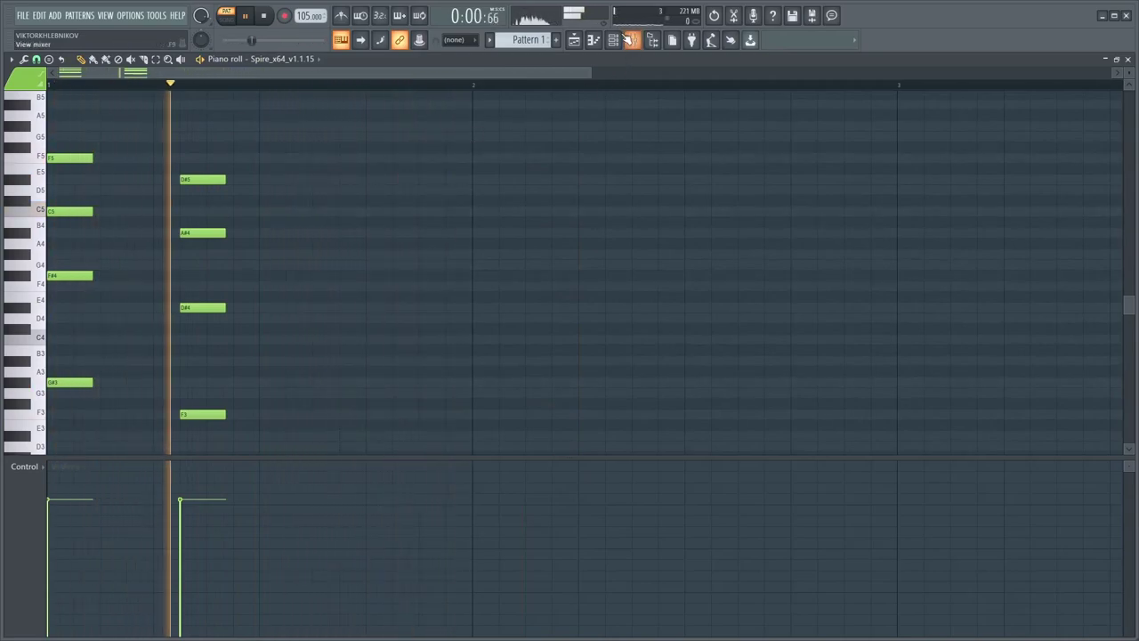
Stop playback, delete the second chord and reopen the Spire synth window.
{"action": "key", "text": "space"}
{"action": "left_click_drag", "start_coordinate": [267, 122], "coordinate": [130, 452]}
{"action": "key", "text": "Delete"}
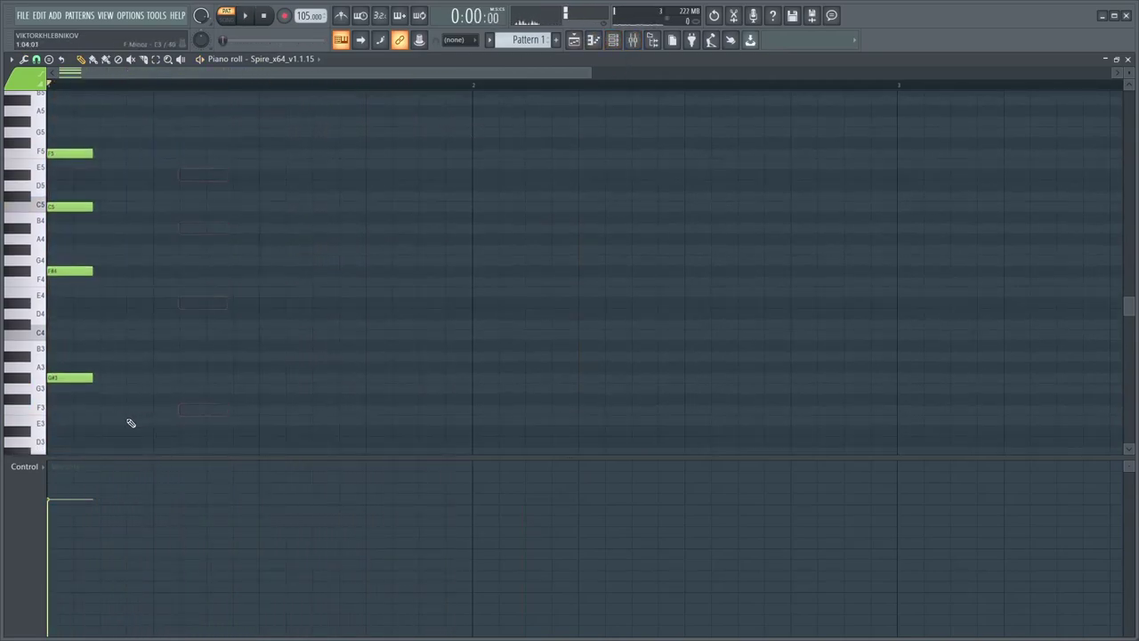
{"action": "left_click", "coordinate": [613, 39]}
{"action": "left_click", "coordinate": [395, 129]}
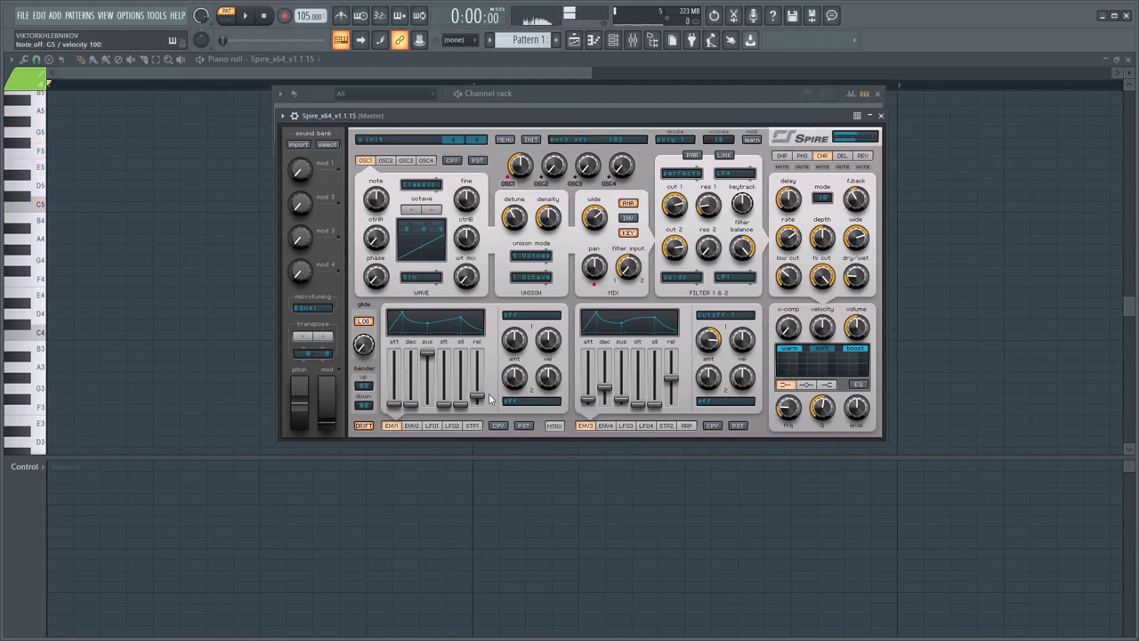
Write a rising sixteenth-note arpeggio C5, E5, G5, C5, E5, G5, B5, C6 from the start of bar 1 and play it.
{"action": "left_click", "coordinate": [189, 244]}
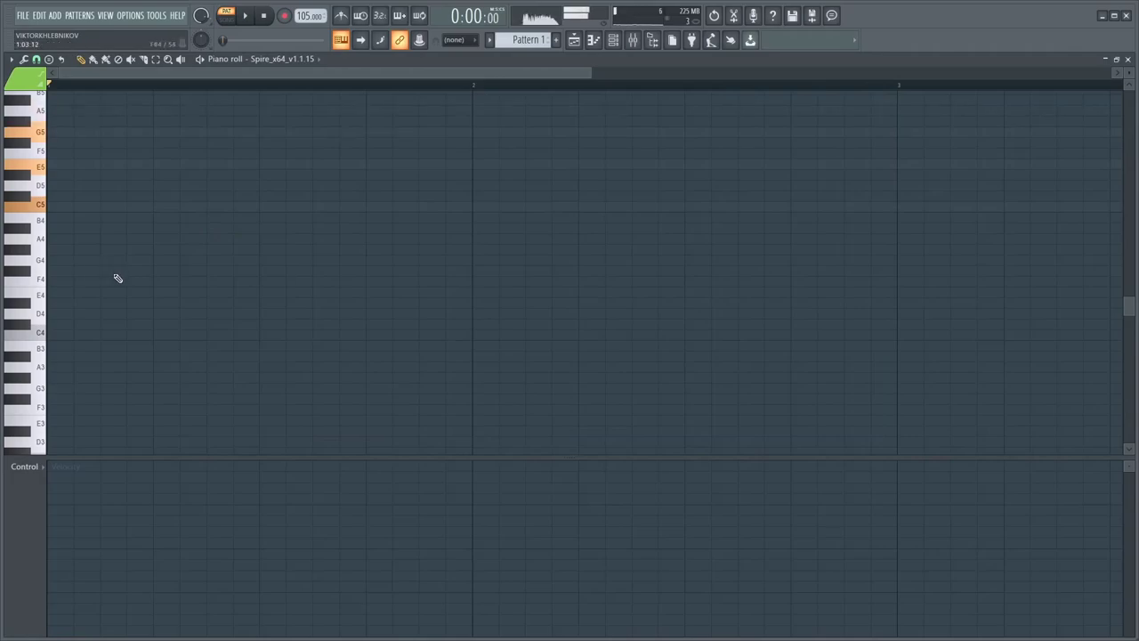
{"action": "scroll", "coordinate": [89, 267], "scroll_direction": "up", "scroll_amount": 2}
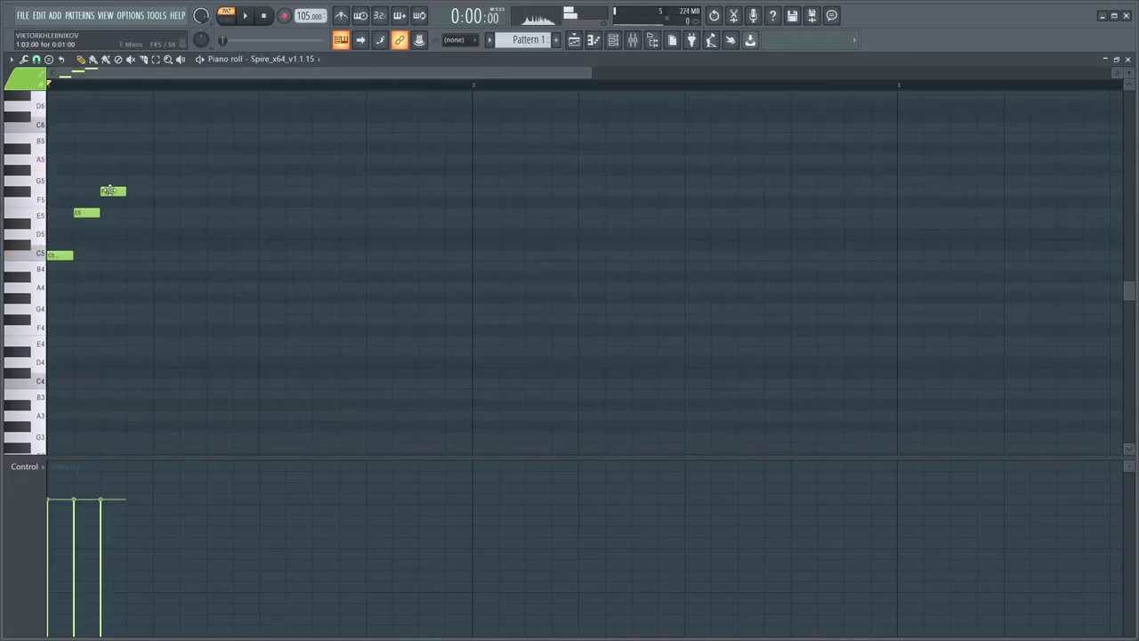
{"action": "key", "text": "space"}
{"action": "key", "text": "space"}
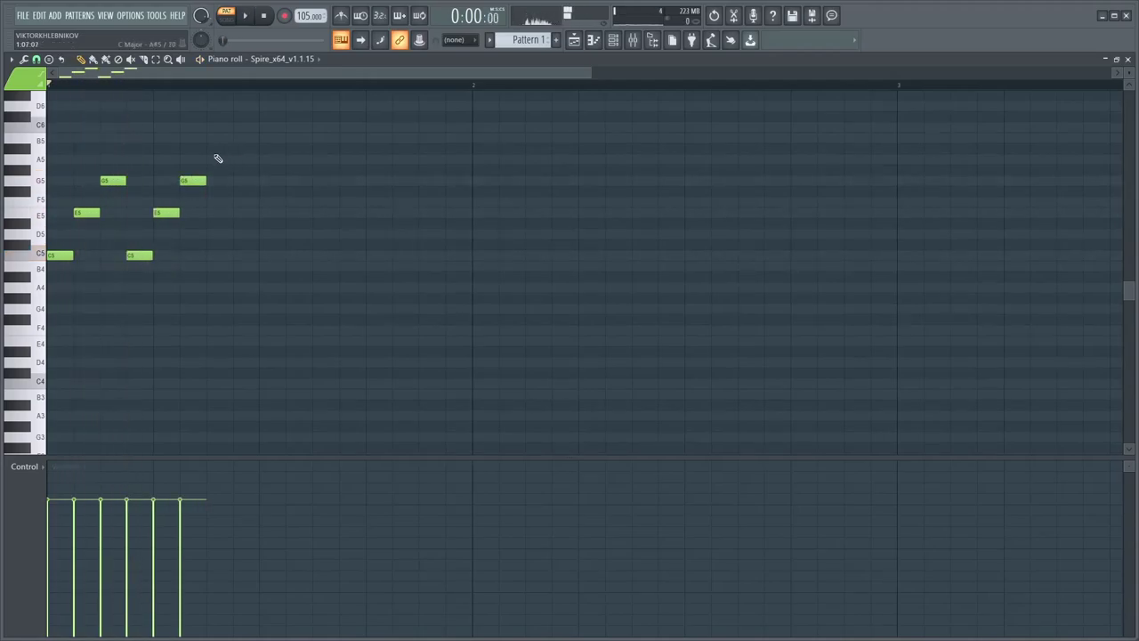
{"action": "left_click", "coordinate": [235, 128]}
{"action": "key", "text": "space"}
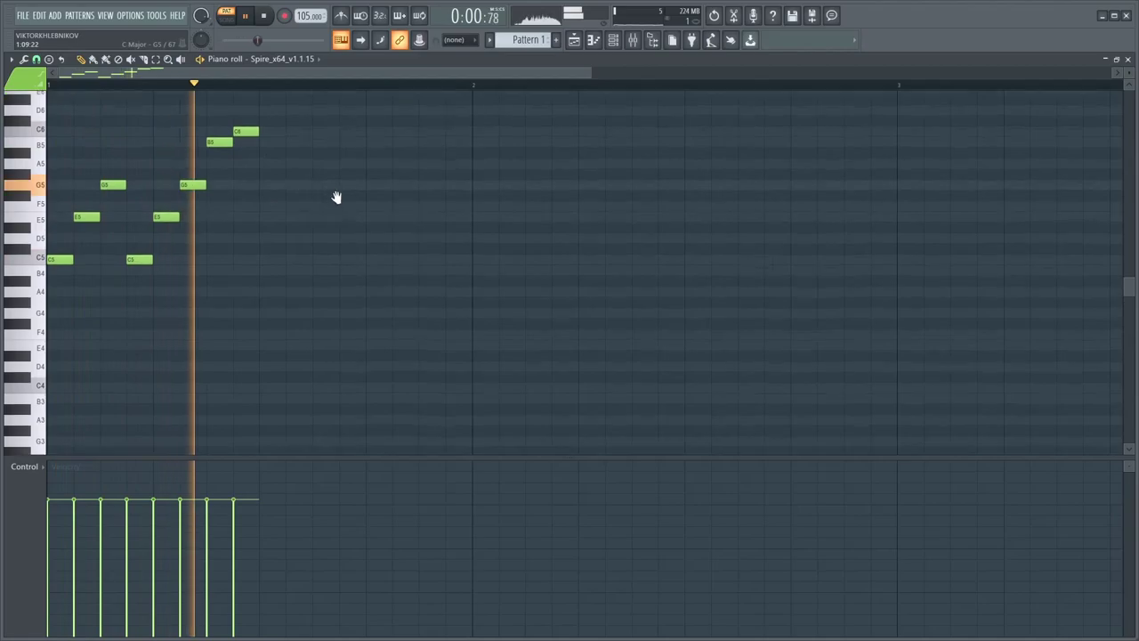
Repeat the eight-note arpeggio directly after itself to fill bar 1 and play the full loop.
{"action": "key", "text": "space"}
{"action": "scroll", "coordinate": [343, 205], "scroll_direction": "up", "scroll_amount": 1}
{"action": "key", "text": "ctrl+b"}
{"action": "left_click", "coordinate": [348, 163]}
{"action": "key", "text": "space"}
{"action": "scroll", "coordinate": [440, 173], "scroll_direction": "up", "scroll_amount": 1}
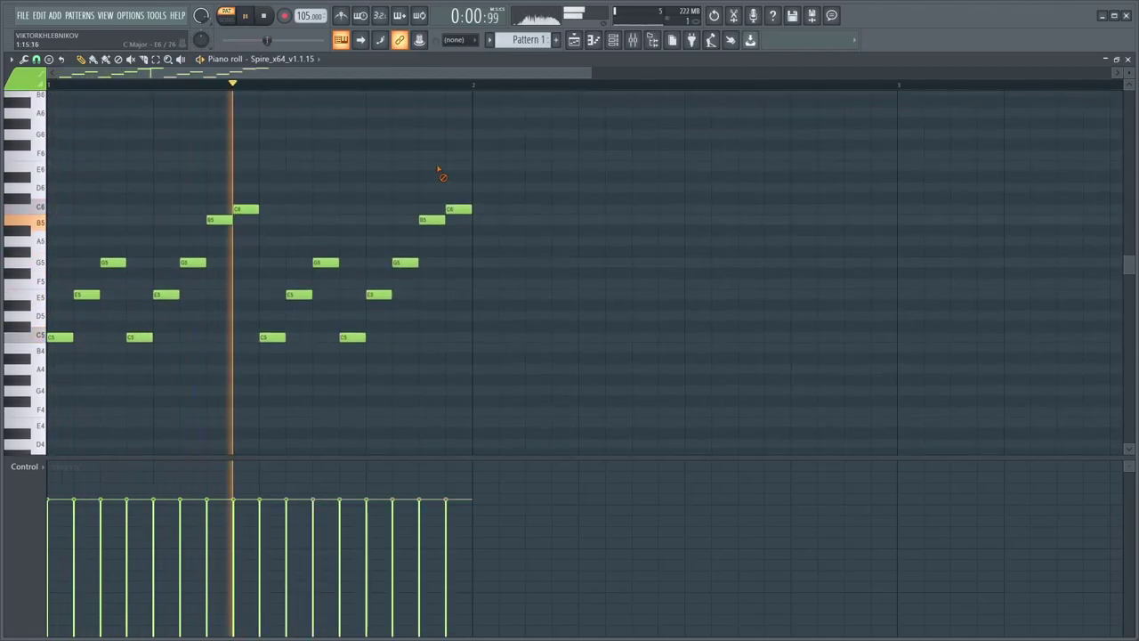
Open the Spire window, raise oscillator 2's mix level and set its control A to 0.76.
{"action": "key", "text": "F6"}
{"action": "left_click", "coordinate": [397, 123]}
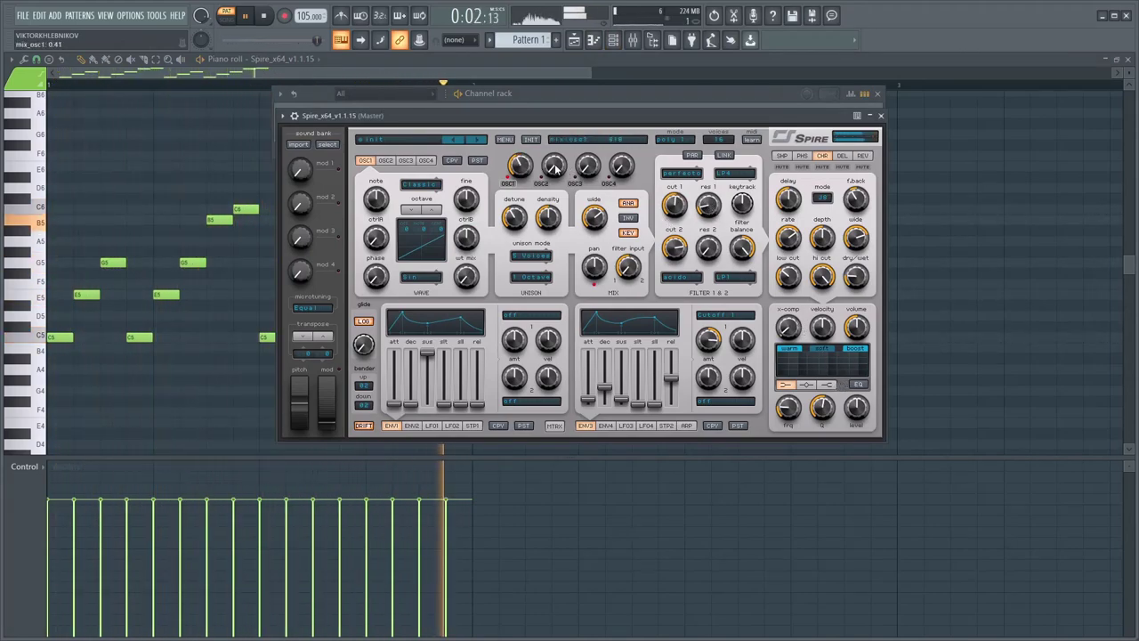
{"action": "left_click", "coordinate": [411, 210]}
{"action": "left_click_drag", "start_coordinate": [368, 237], "coordinate": [368, 198]}
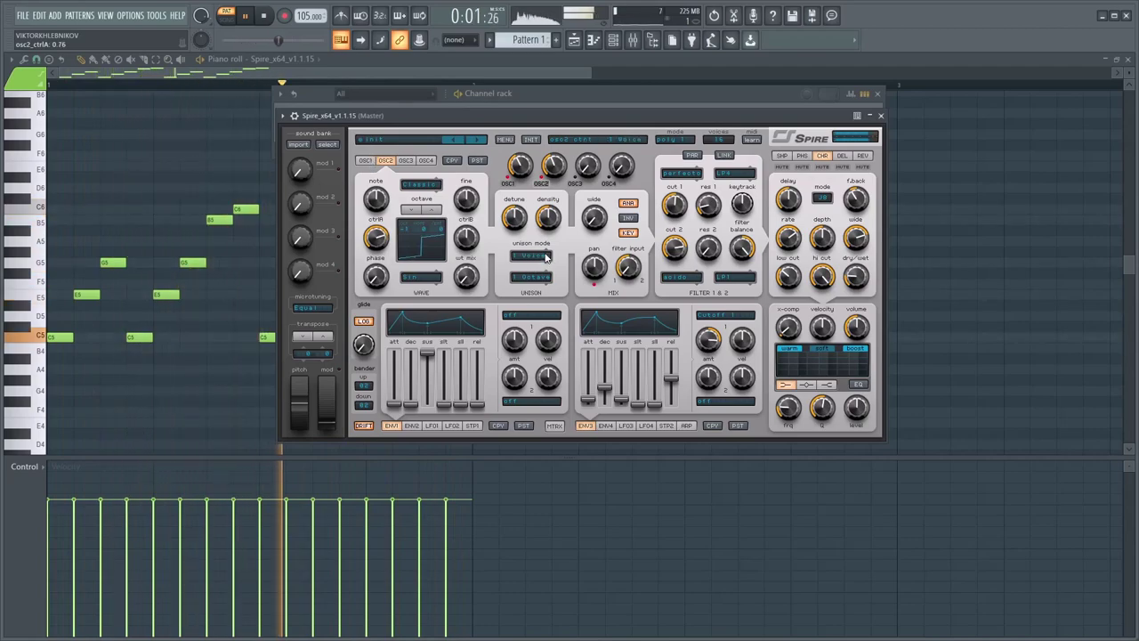
Raise oscillator 3's mix to 0.64, choose the TriSine wave for it and increase its wavetable mix.
{"action": "left_click_drag", "start_coordinate": [598, 171], "coordinate": [585, 84]}
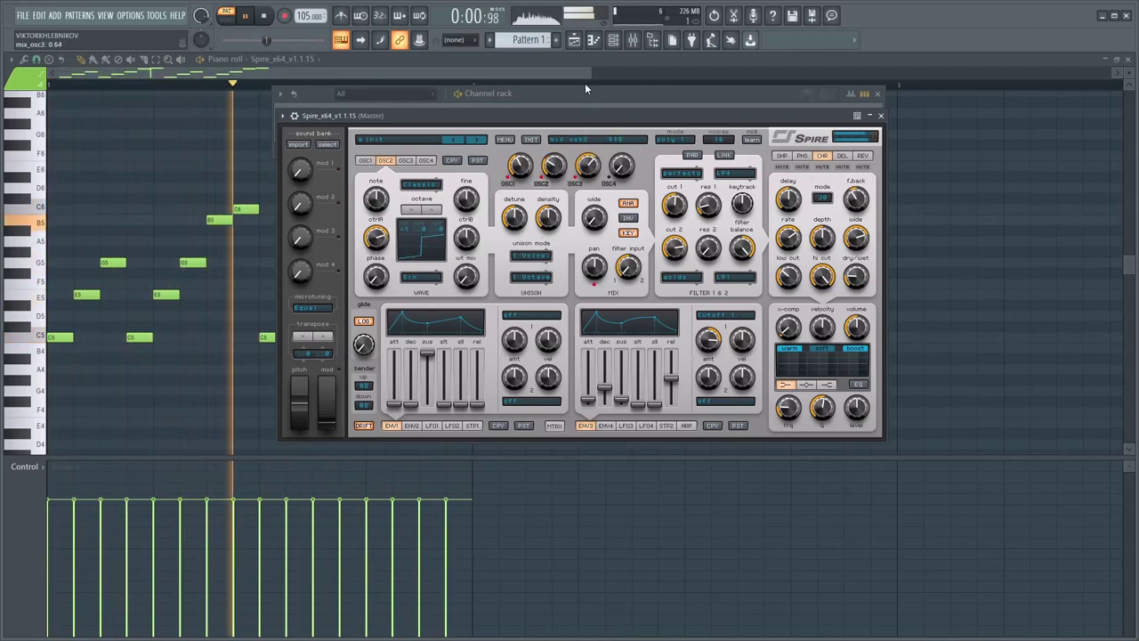
{"action": "left_click", "coordinate": [421, 277]}
{"action": "left_click", "coordinate": [472, 278]}
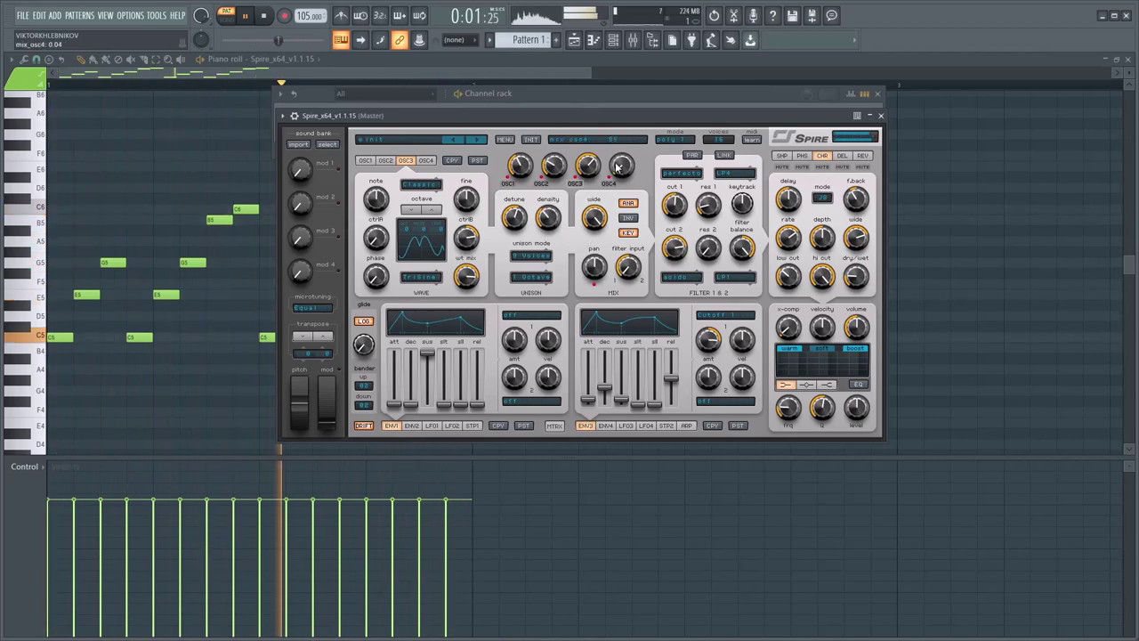
Route LFO 4 to the pitch of all oscillators with an amount of about 0.52 and lower its rate.
{"action": "left_click", "coordinate": [647, 426]}
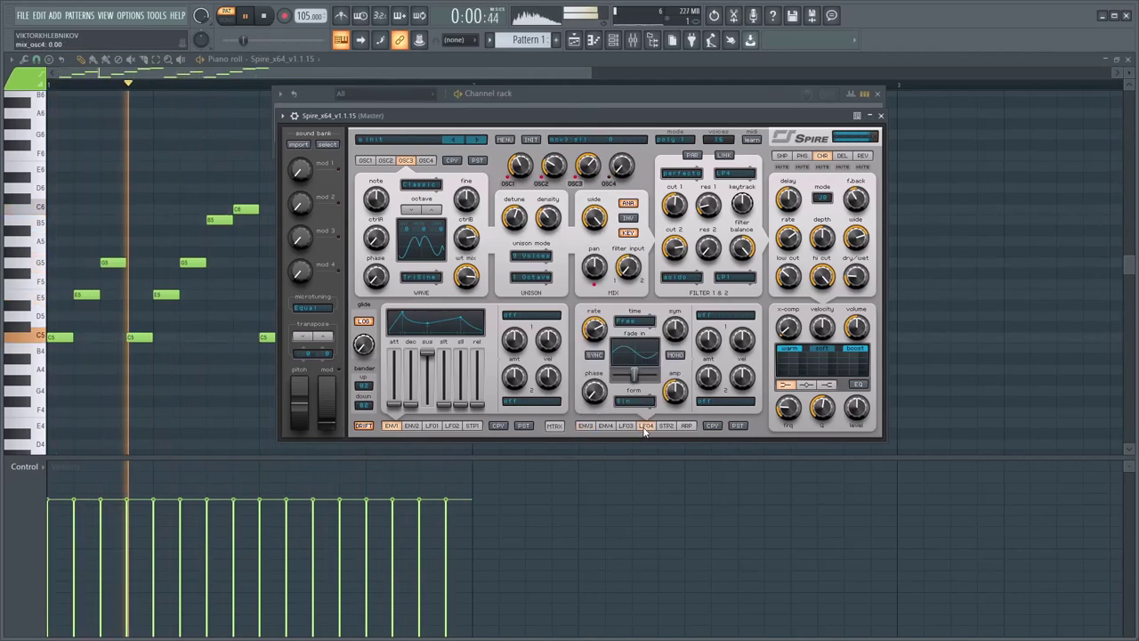
{"action": "left_click", "coordinate": [704, 318]}
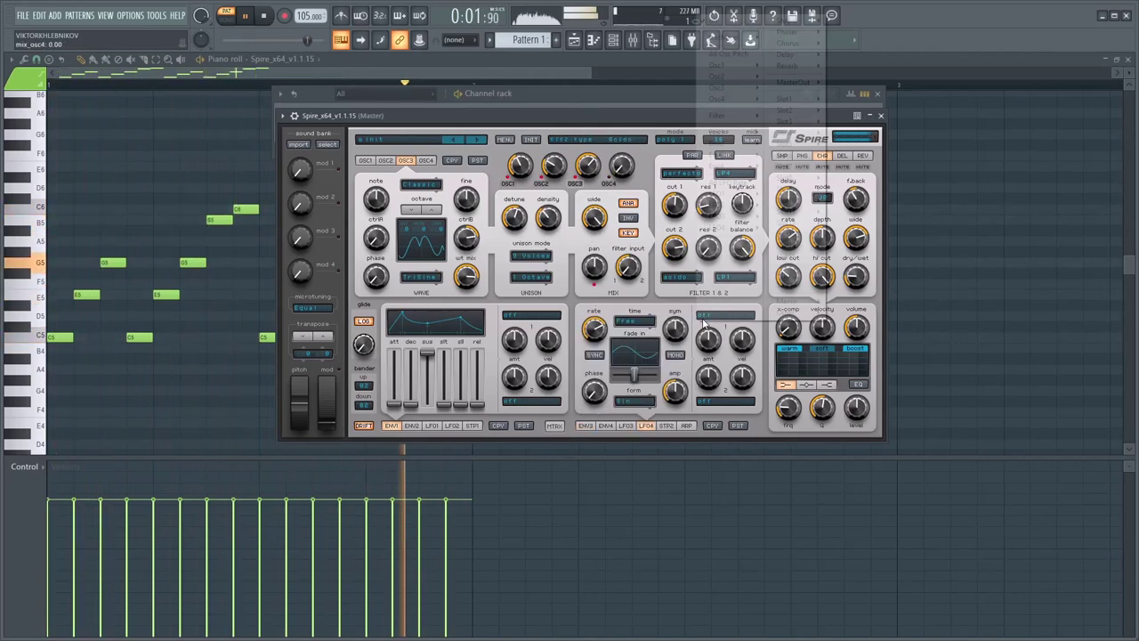
{"action": "left_click", "coordinate": [726, 55]}
{"action": "left_click_drag", "start_coordinate": [709, 339], "coordinate": [709, 342]}
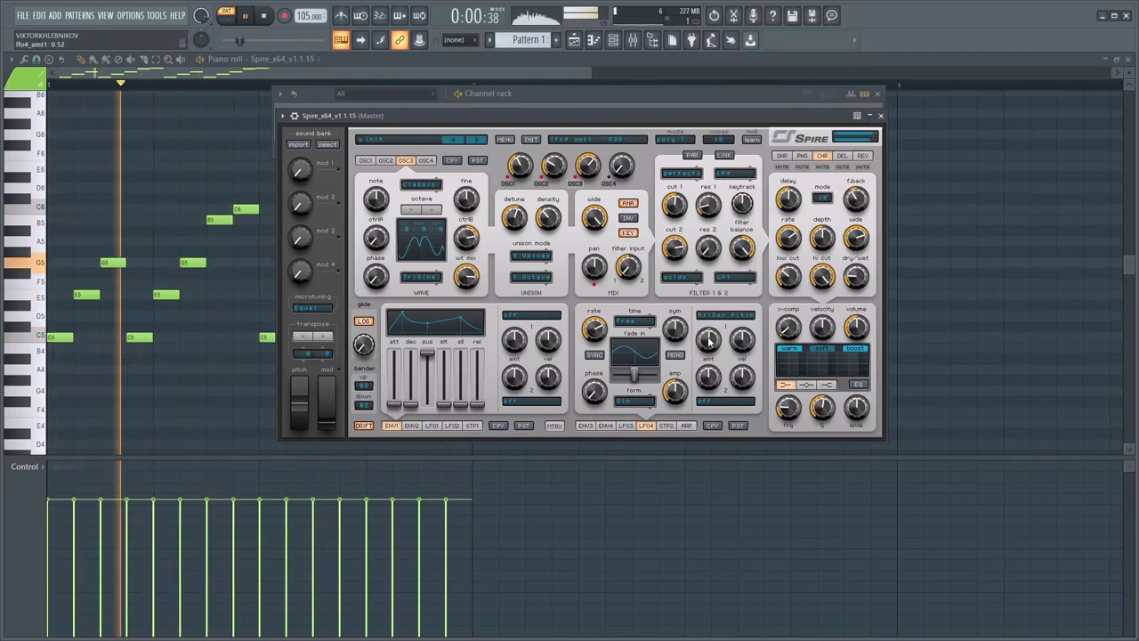
{"action": "mouse_move", "coordinate": [596, 362]}
{"action": "left_mouse_down"}
{"action": "mouse_move", "coordinate": [596, 335]}
{"action": "mouse_move", "coordinate": [593, 383]}
{"action": "left_mouse_up"}
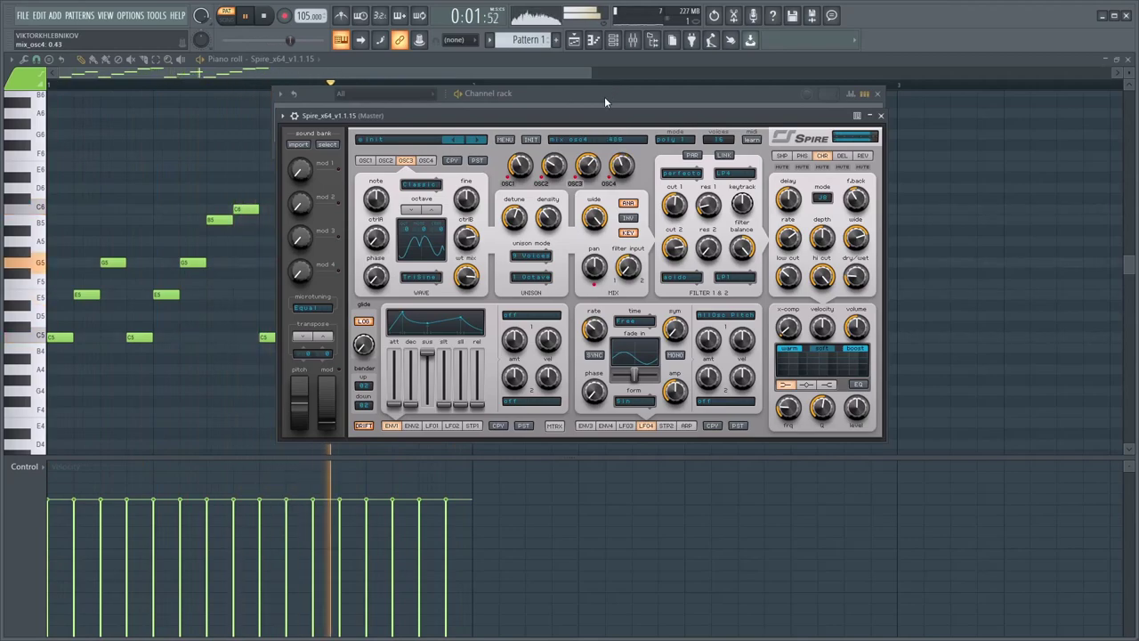
Give oscillator 4 a wide multi-voice unison and toggle the oscillator mutes to compare the layers.
{"action": "left_click", "coordinate": [426, 160]}
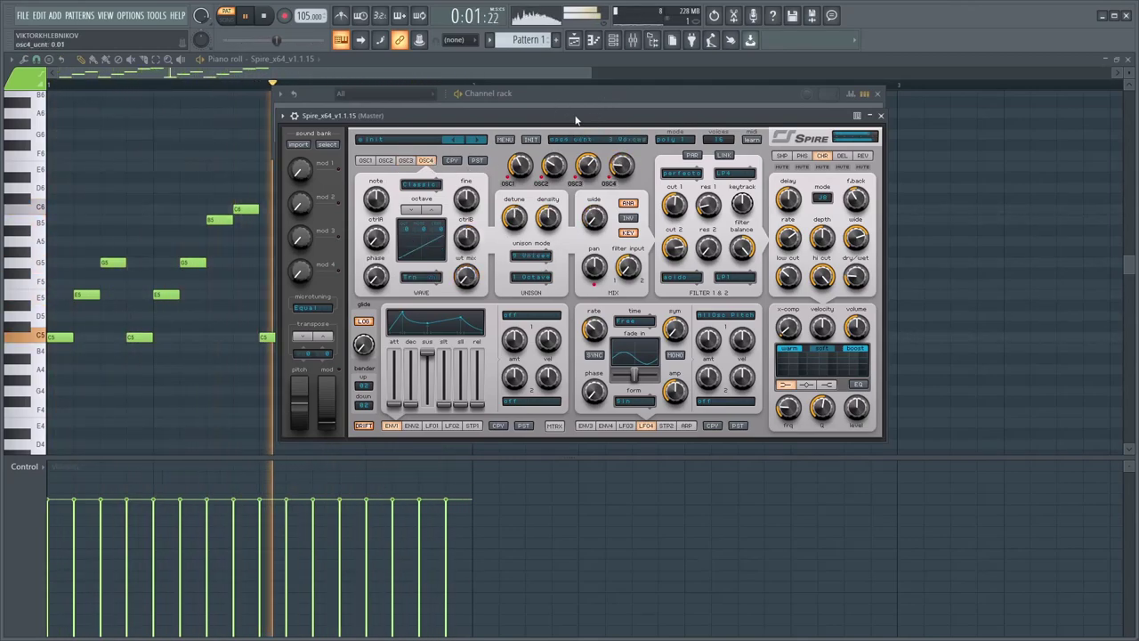
{"action": "left_click_drag", "start_coordinate": [521, 219], "coordinate": [552, 250]}
{"action": "left_click", "coordinate": [609, 184]}
{"action": "left_click", "coordinate": [541, 183]}
{"action": "left_click", "coordinate": [575, 183]}
{"action": "left_click", "coordinate": [509, 185]}
{"action": "left_click", "coordinate": [508, 185]}
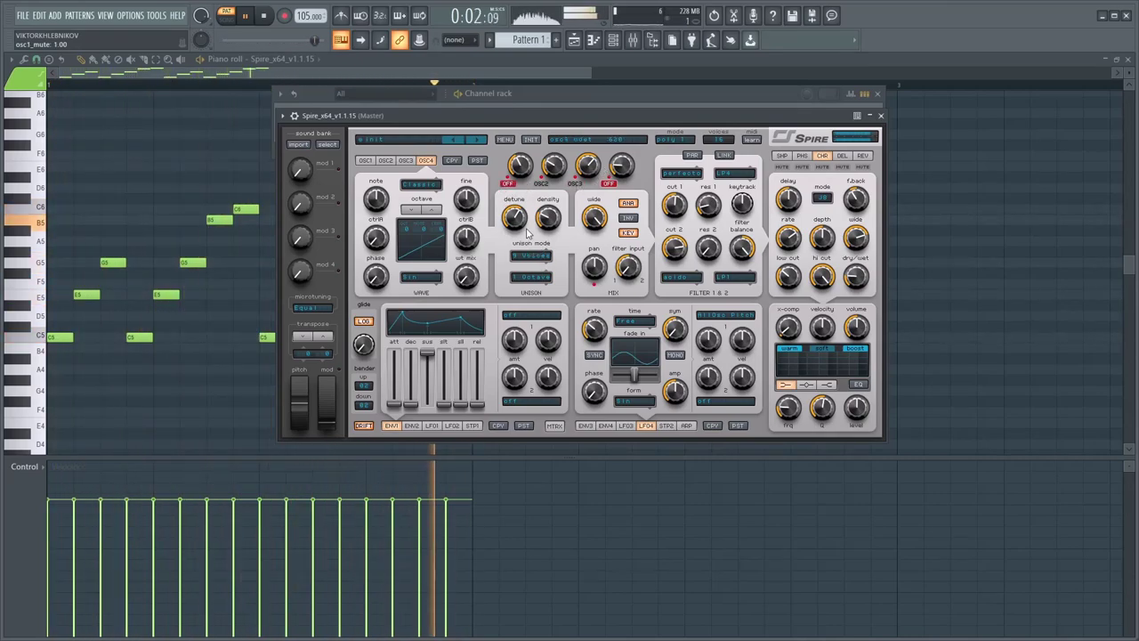
Set oscillator 4's unison detune to 0.54, refine its wave controls in isolation and turn the other oscillators back on.
{"action": "left_click_drag", "start_coordinate": [512, 228], "coordinate": [512, 226]}
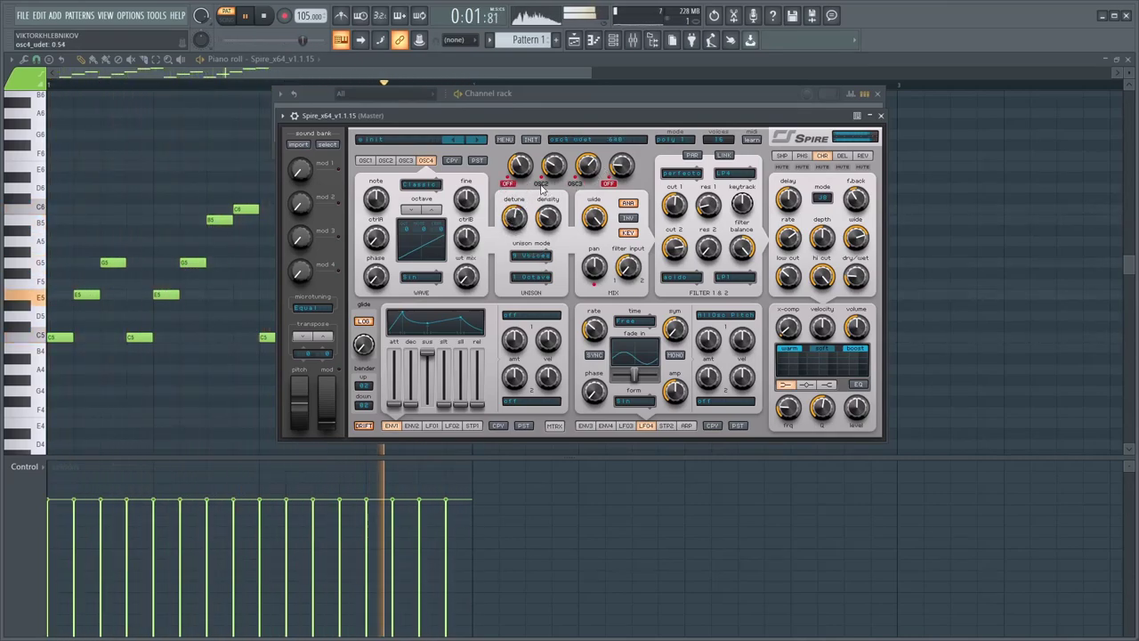
{"action": "left_click", "coordinate": [609, 184]}
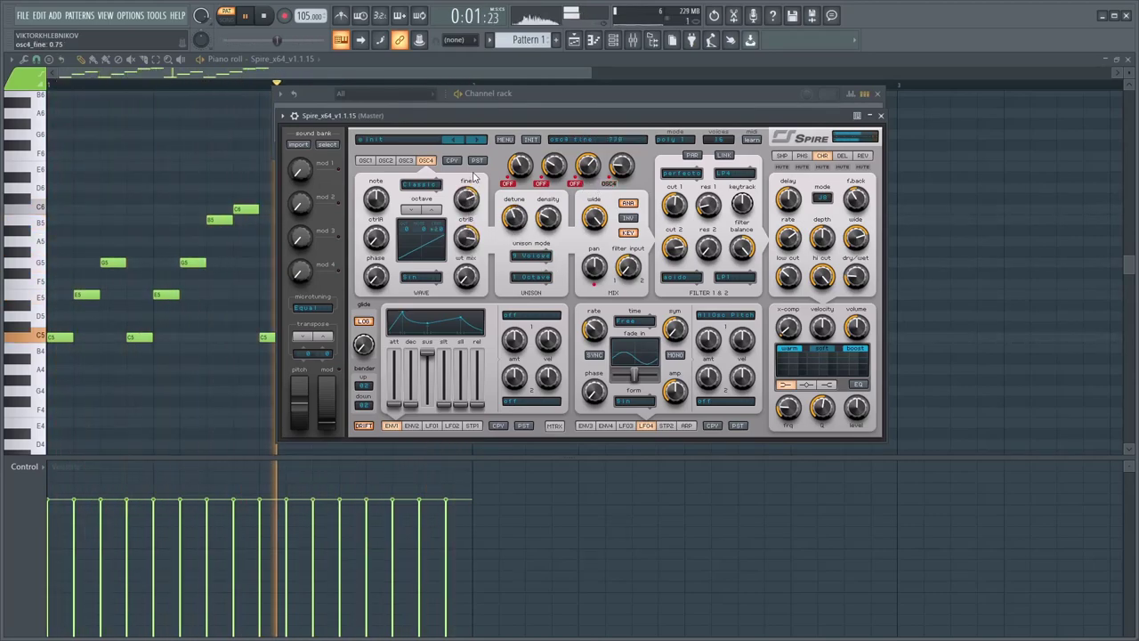
{"action": "left_click", "coordinate": [574, 183]}
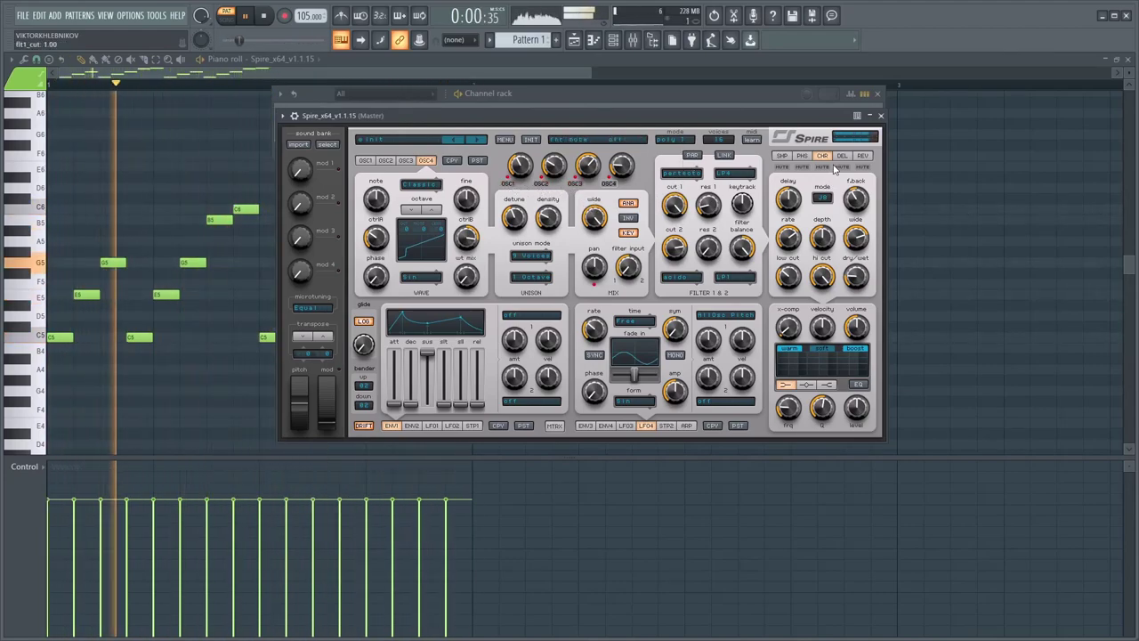
Adjust the phaser's dry/wet mix and sweep filter 1's cutoff down and back up.
{"action": "left_click", "coordinate": [802, 156]}
{"action": "left_click_drag", "start_coordinate": [860, 262], "coordinate": [859, 267]}
{"action": "left_click_drag", "start_coordinate": [674, 249], "coordinate": [674, 302]}
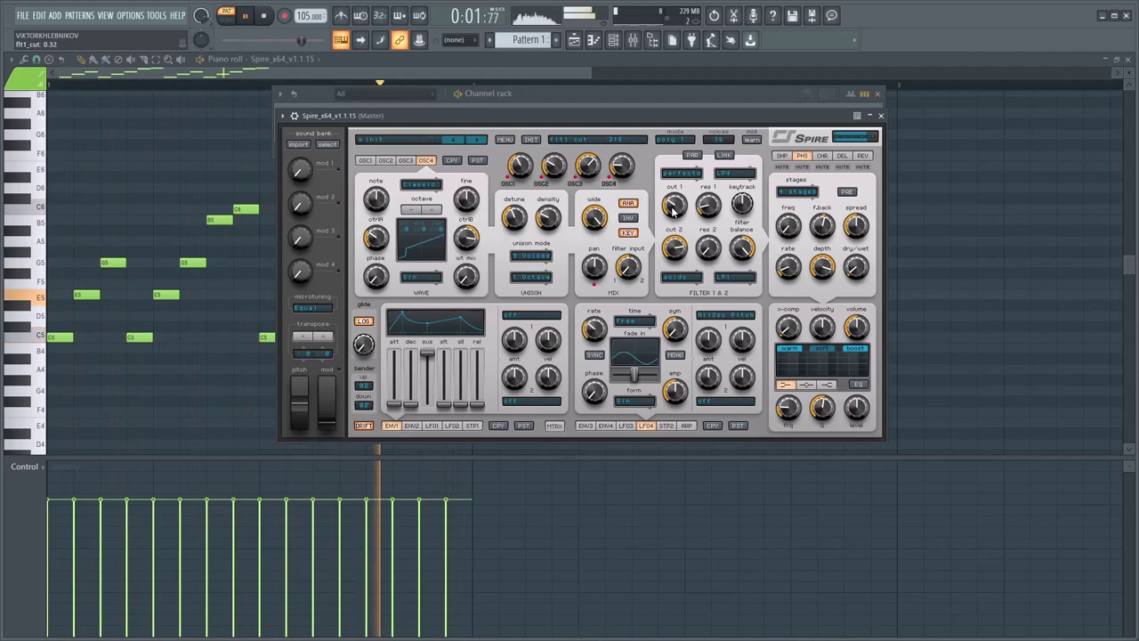
{"action": "left_click_drag", "start_coordinate": [674, 211], "coordinate": [670, 162]}
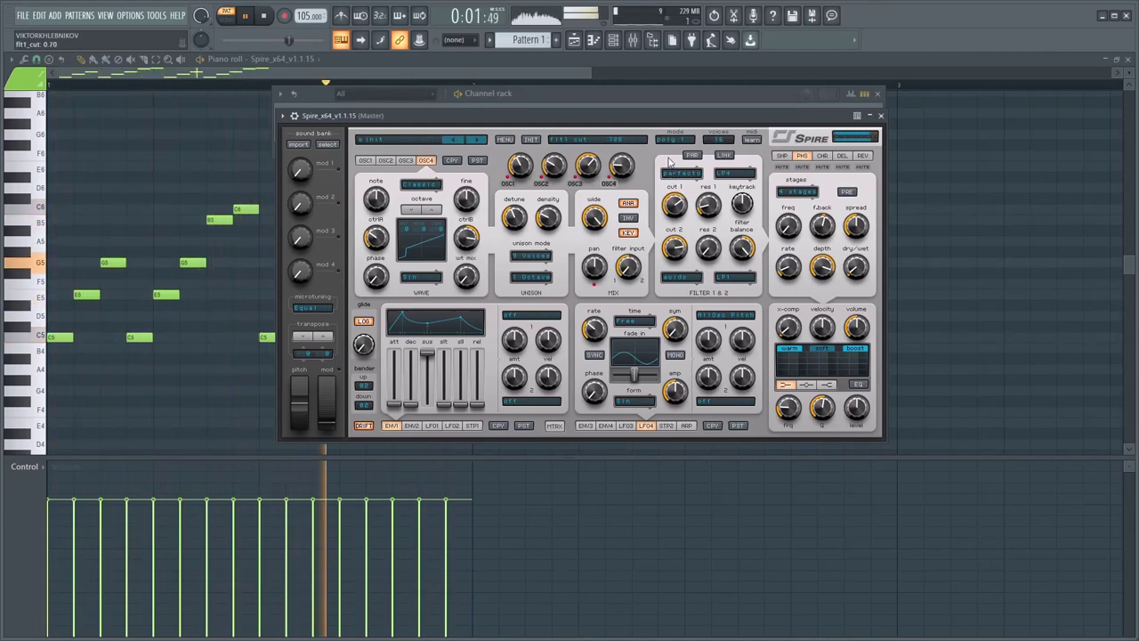
Return to Spire, restart playback, lower envelope 3's sustain to minimum and set its attack to about 0.07.
{"action": "right_click", "coordinate": [895, 210]}
{"action": "scroll", "coordinate": [549, 288], "scroll_direction": "down", "scroll_amount": 2}
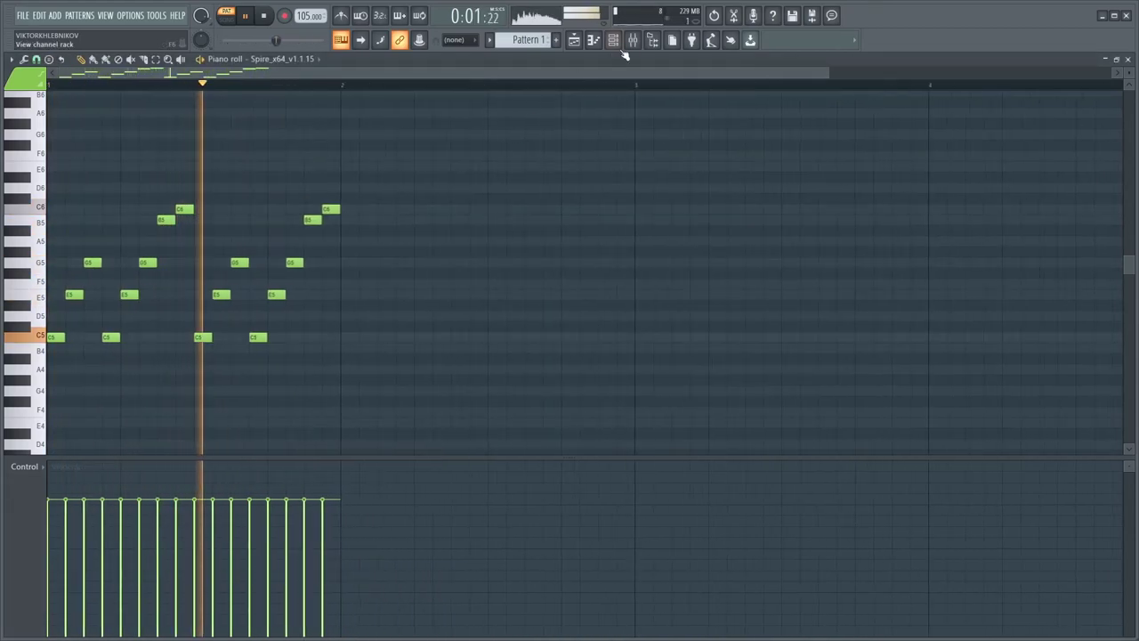
{"action": "left_click", "coordinate": [612, 38]}
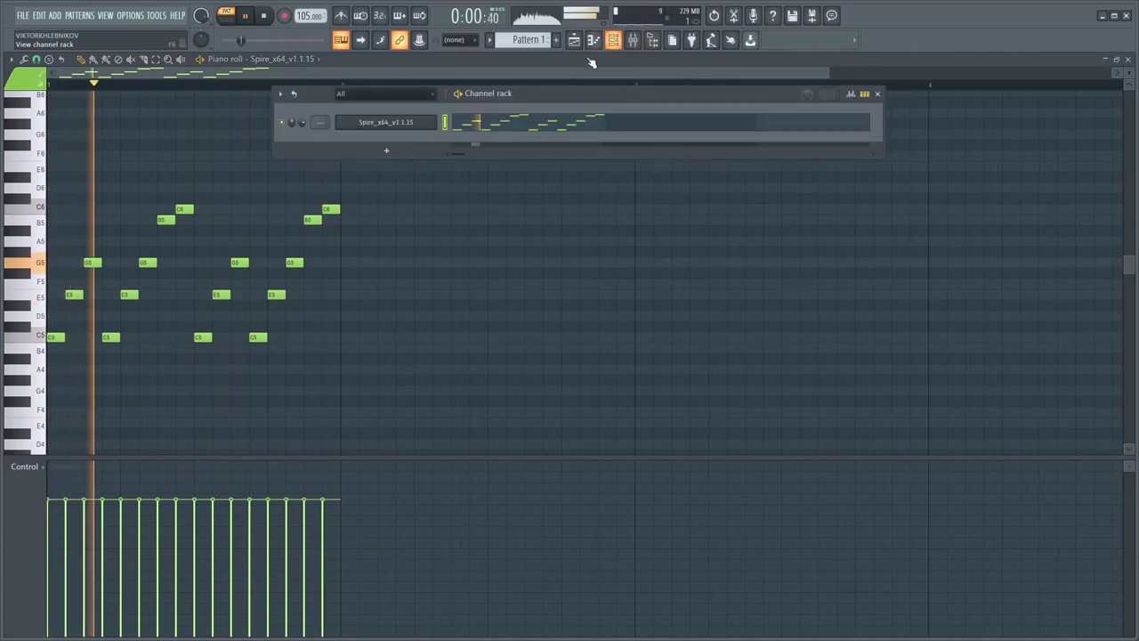
{"action": "left_click", "coordinate": [412, 124]}
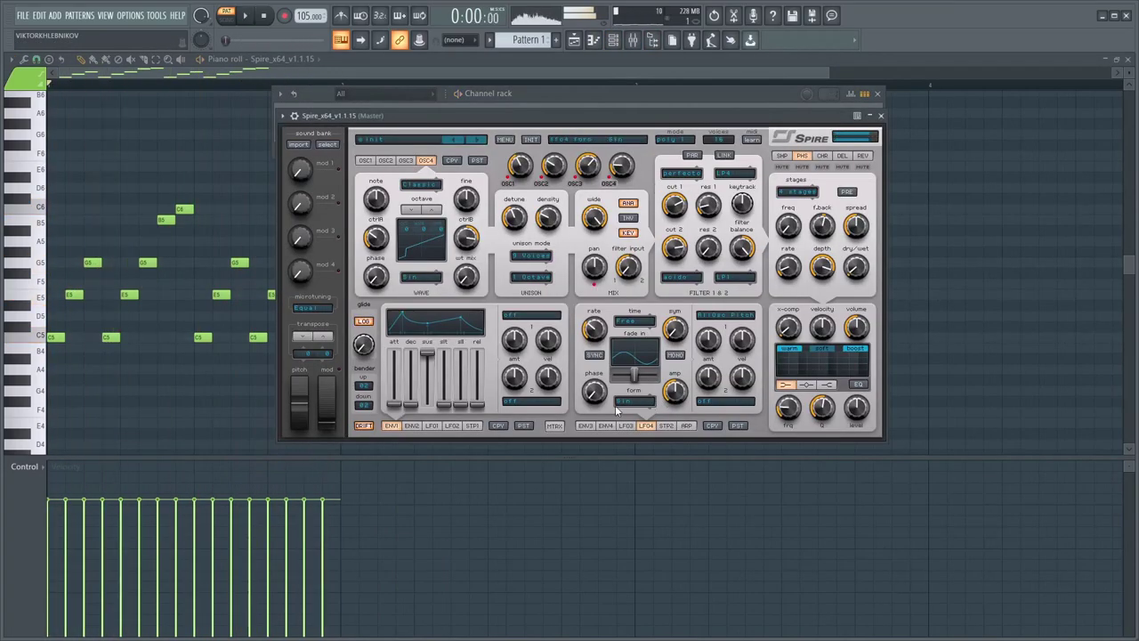
{"action": "key", "text": "space"}
{"action": "left_click", "coordinate": [586, 426]}
{"action": "key", "text": "space"}
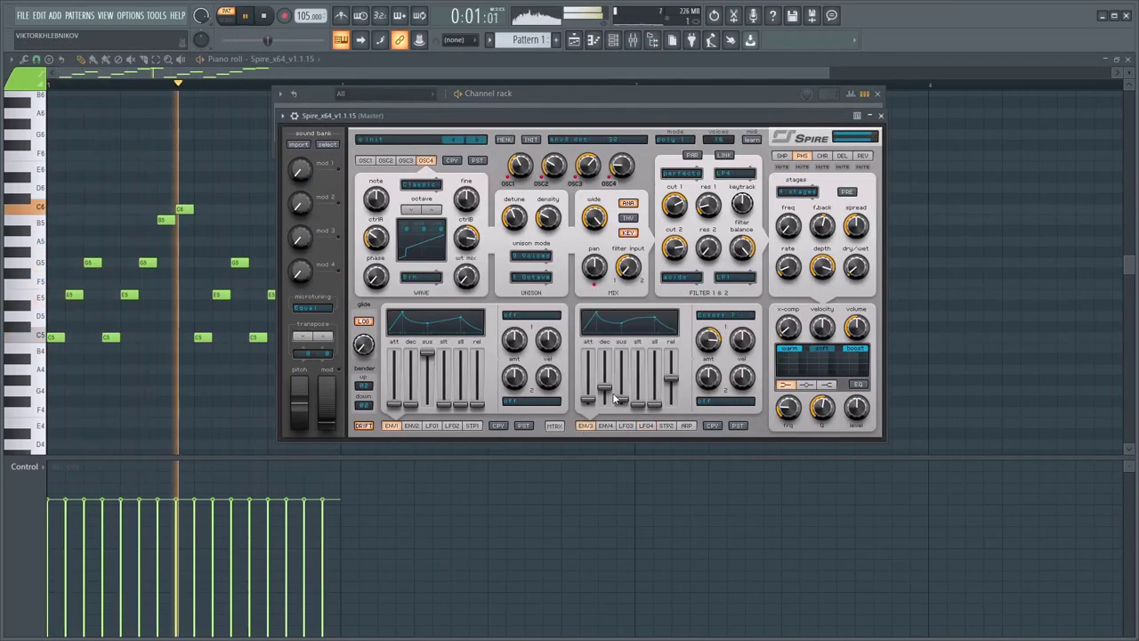
{"action": "left_click_drag", "start_coordinate": [621, 399], "coordinate": [589, 408]}
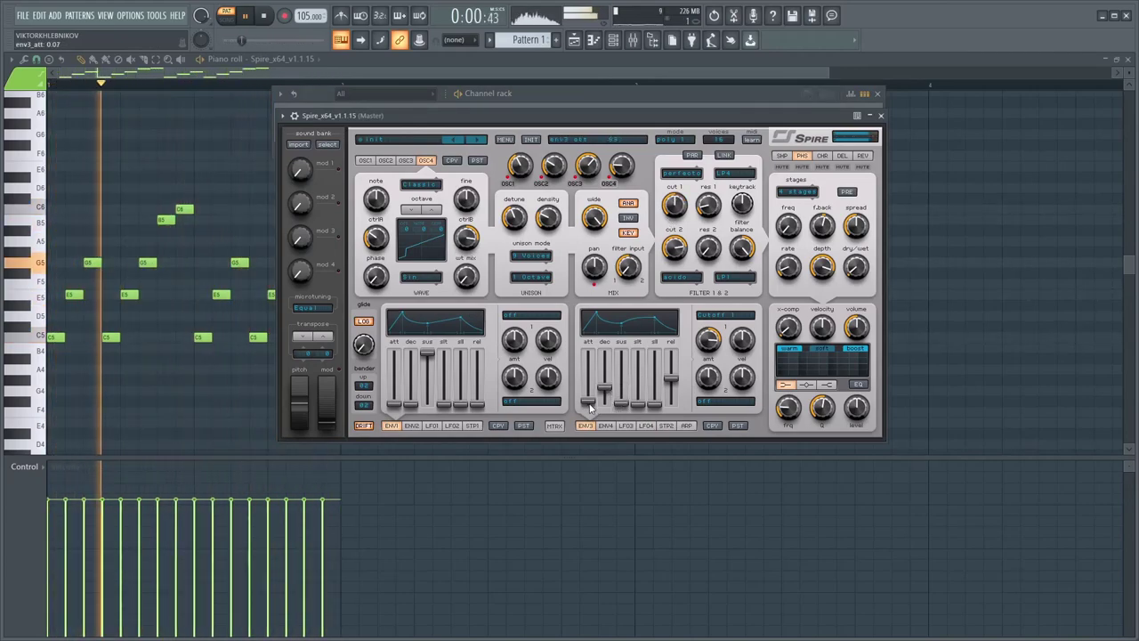
Set filter 1's cutoff to about 0.24, raise envelope 3's sustain to 0.32 and sweep the cutoff upward.
{"action": "left_click_drag", "start_coordinate": [682, 233], "coordinate": [681, 223]}
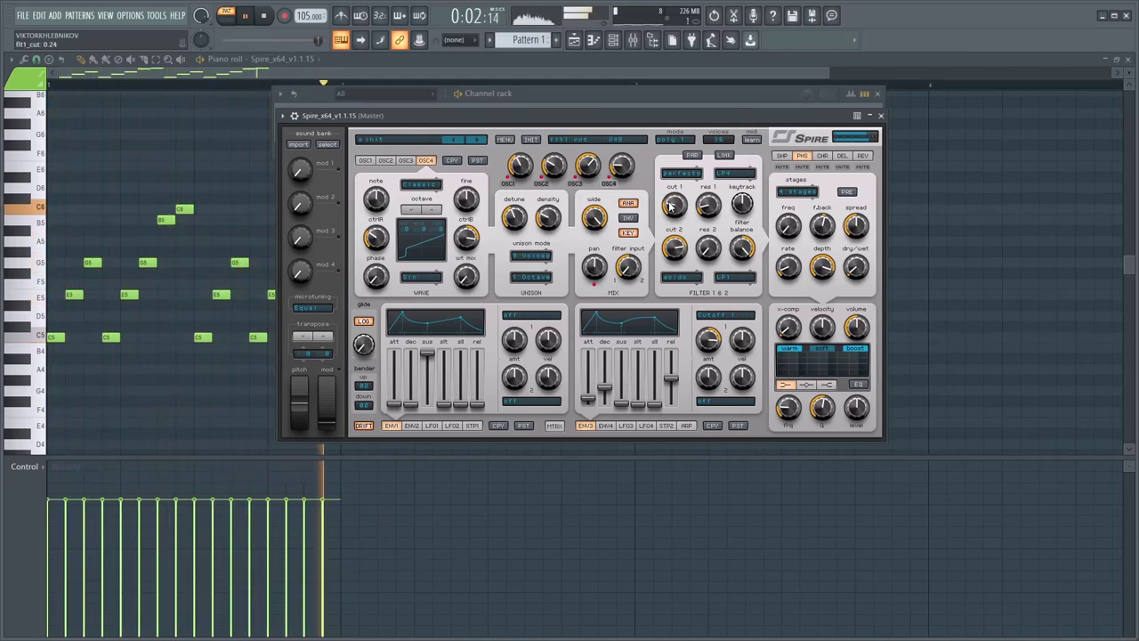
{"action": "left_click_drag", "start_coordinate": [621, 407], "coordinate": [620, 393]}
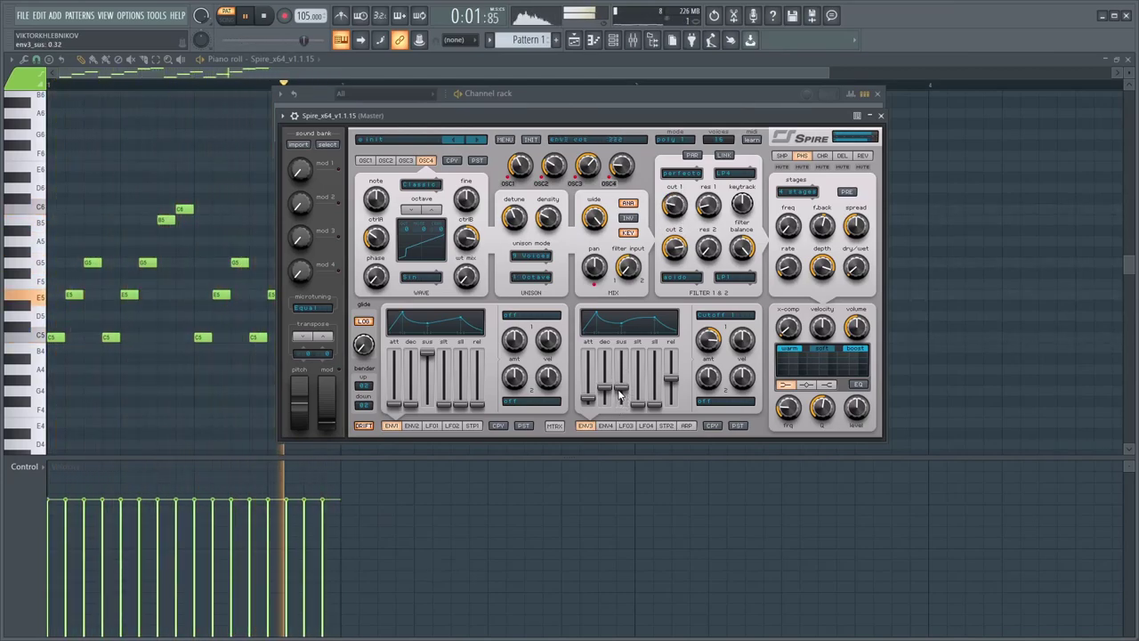
{"action": "left_click_drag", "start_coordinate": [674, 212], "coordinate": [674, 139]}
Try the sound with filter 2 switched off.
{"action": "left_click_drag", "start_coordinate": [679, 252], "coordinate": [679, 272]}
{"action": "left_click", "coordinate": [679, 173]}
{"action": "left_click", "coordinate": [674, 203]}
{"action": "left_click", "coordinate": [677, 274]}
{"action": "left_click", "coordinate": [664, 285]}
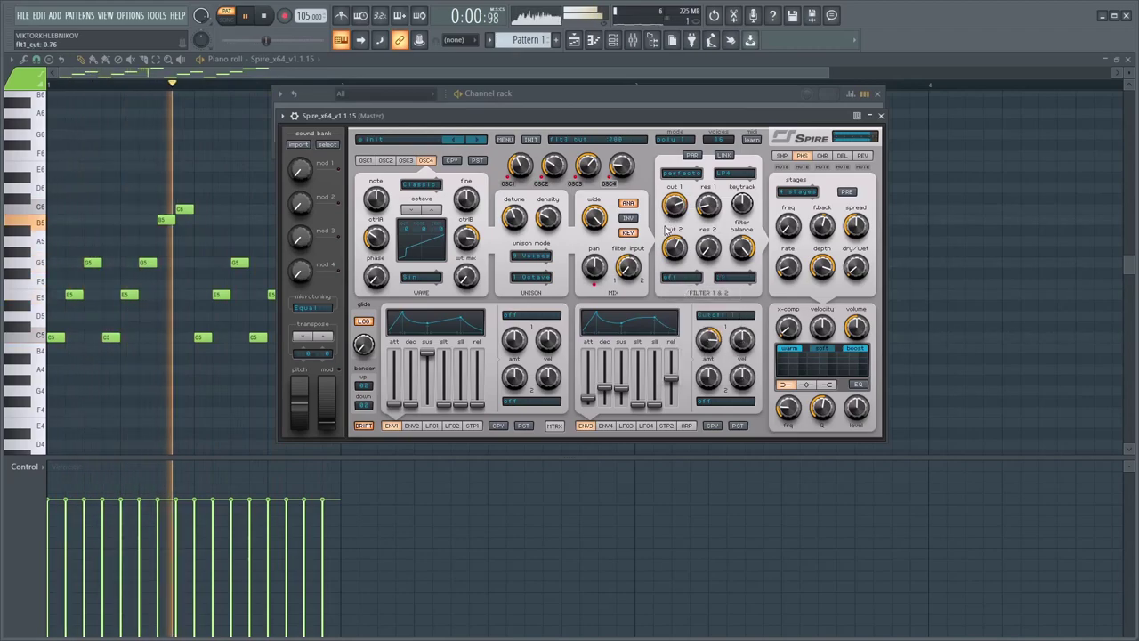
Set filter 2's type to acido and sweep filter 1's cutoff up to about 0.75.
{"action": "left_click", "coordinate": [670, 279]}
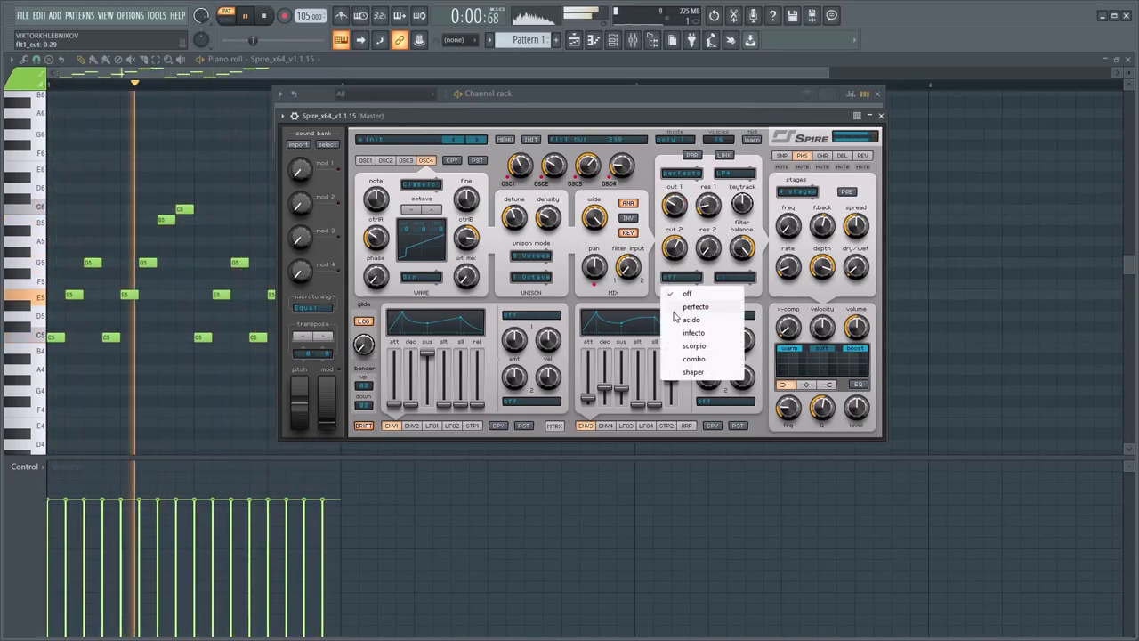
{"action": "left_click", "coordinate": [680, 326]}
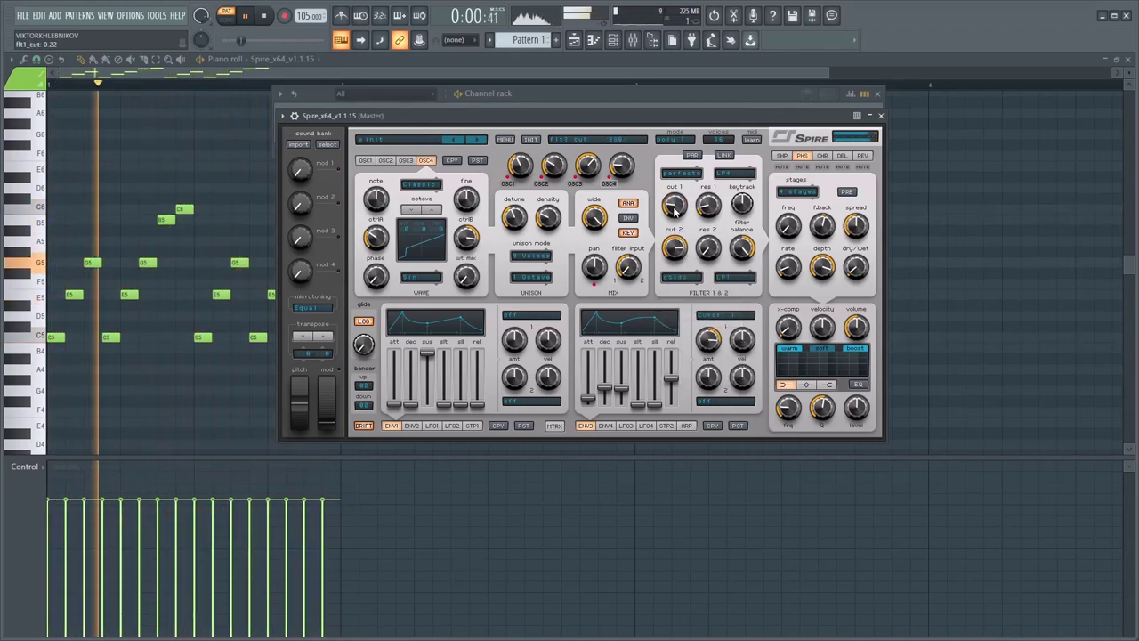
{"action": "left_click_drag", "start_coordinate": [673, 206], "coordinate": [669, 194]}
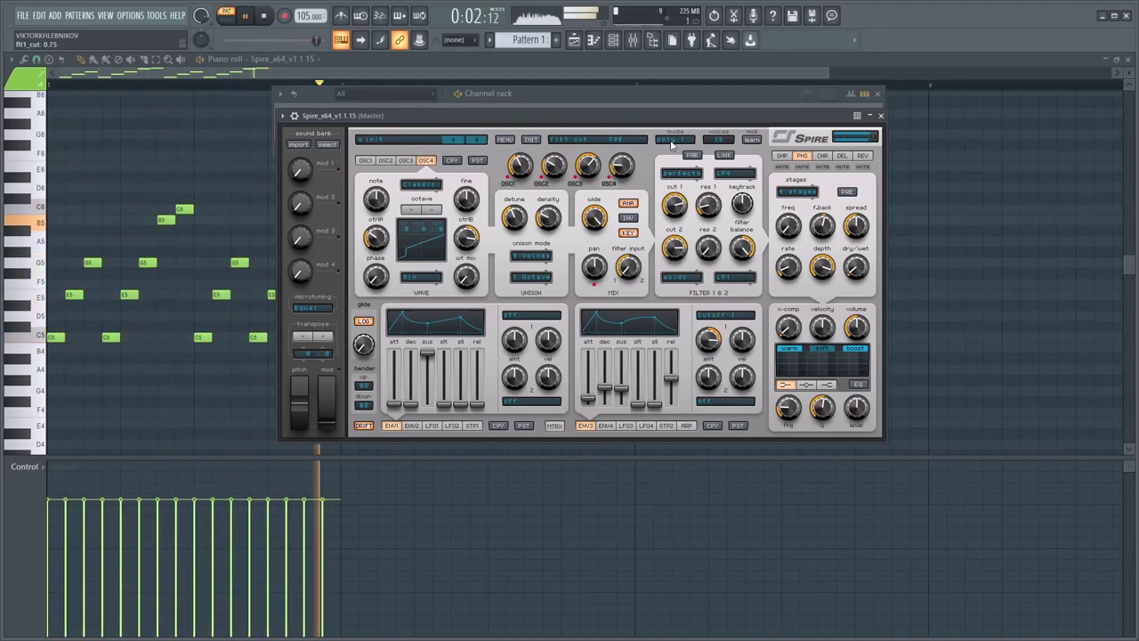